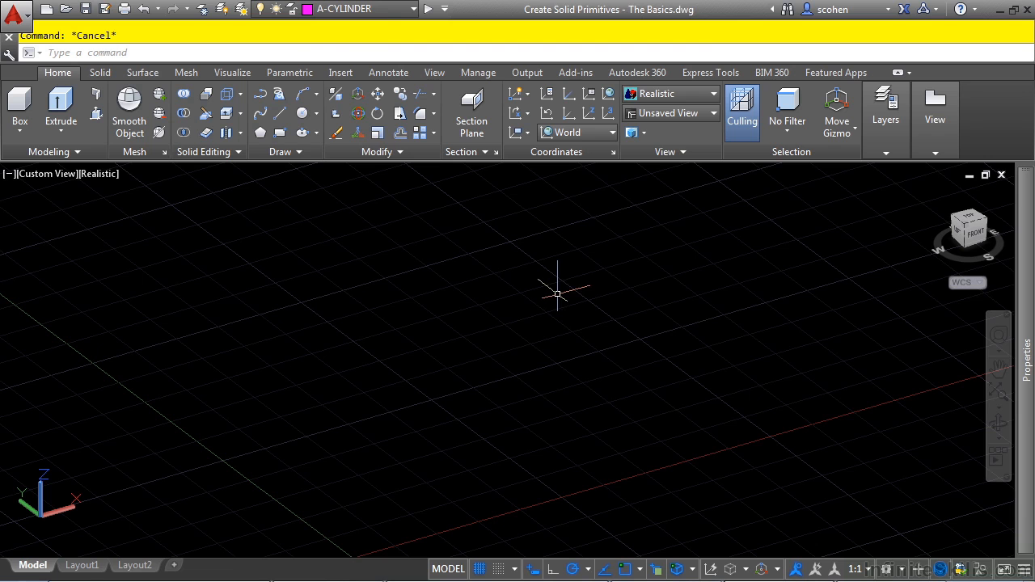
- Make A-BOX the current layer
click(351, 171)
click(364, 8)
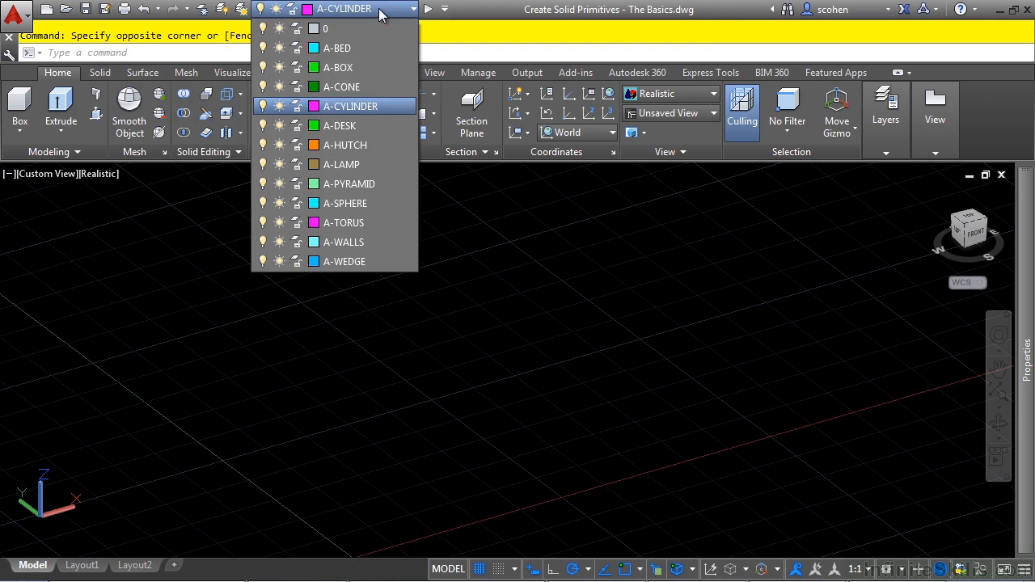
click(357, 67)
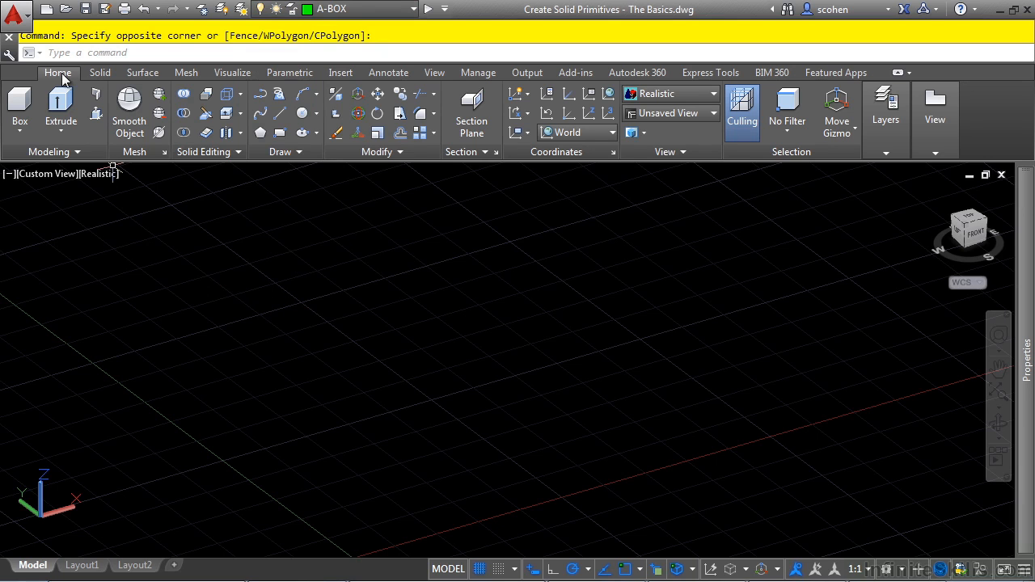
- Create a solid box from a corner near the origin, with a 100 by 50 base and a height of 100
click(20, 132)
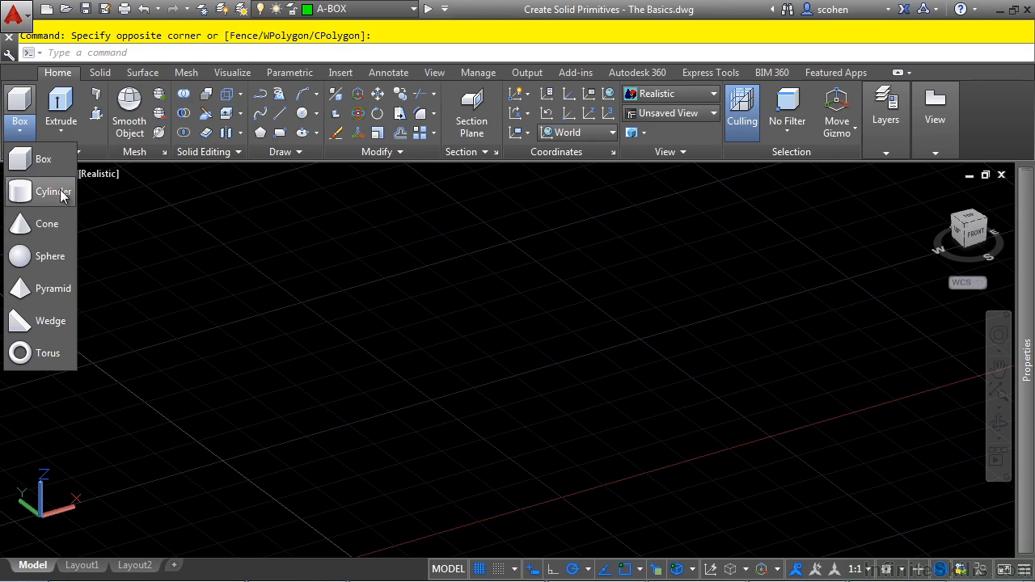
click(48, 159)
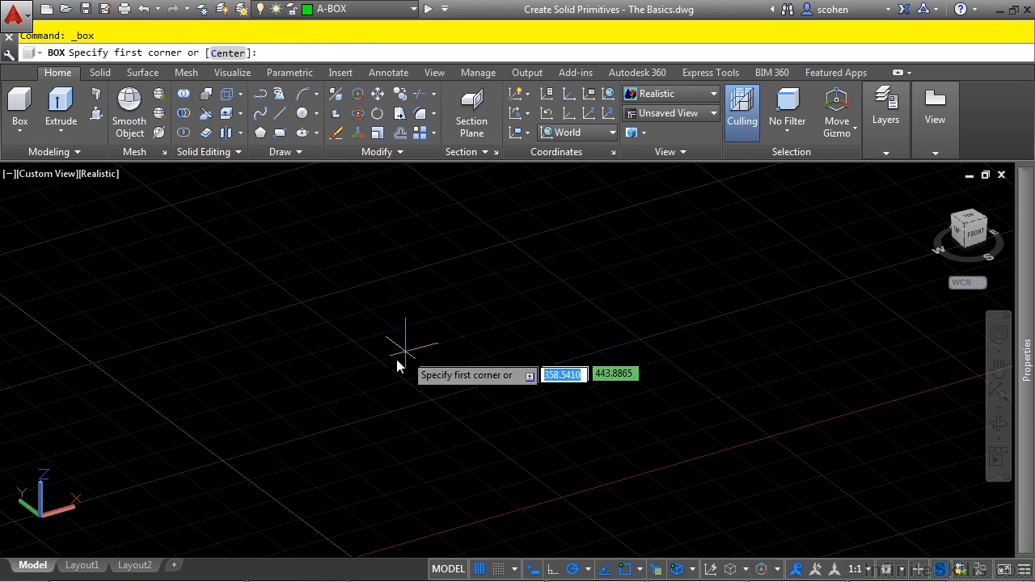
middle_drag(237, 389, 417, 398)
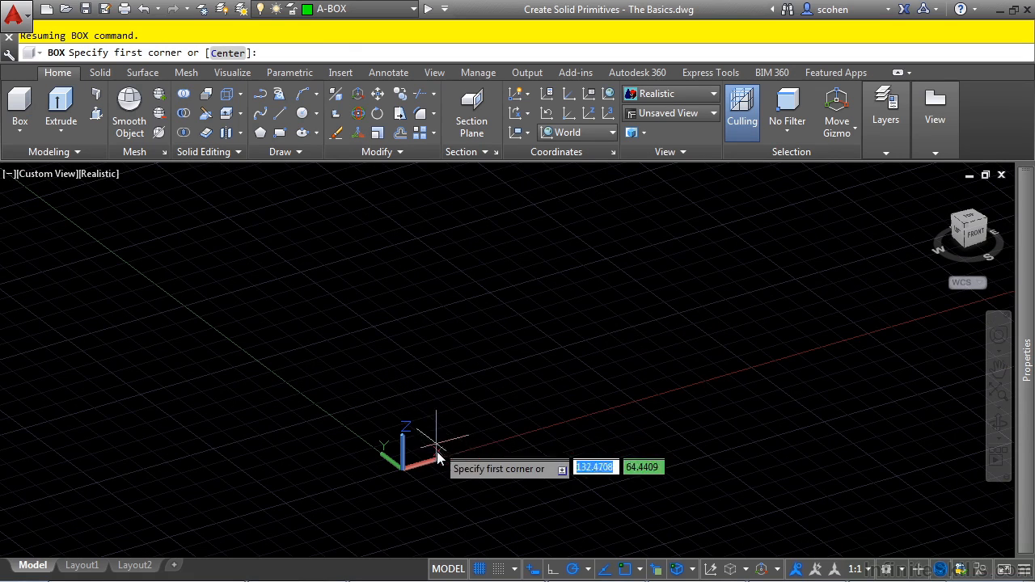
click(406, 447)
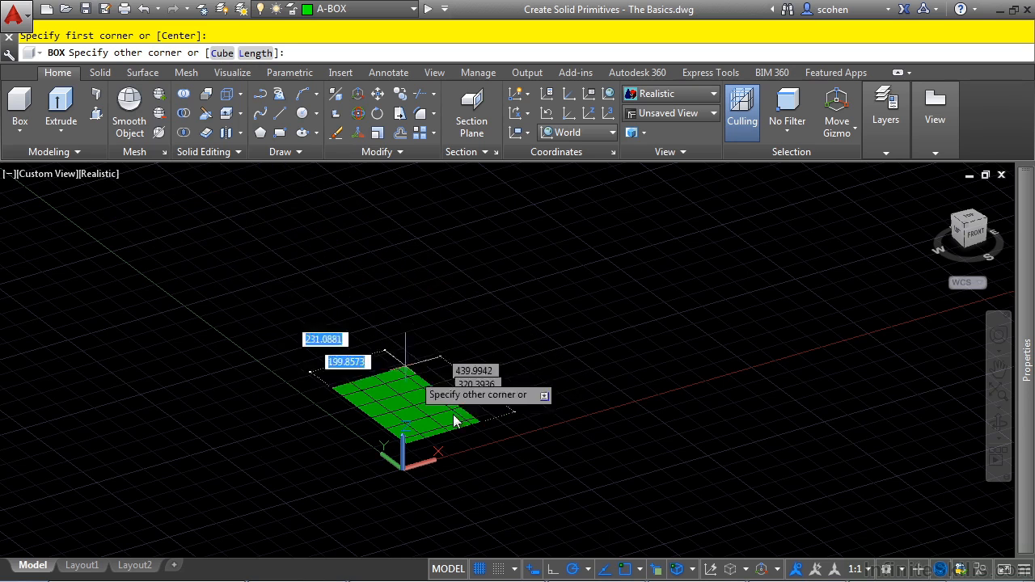
text(100)
key(Tab)
text(50)
key(Return)
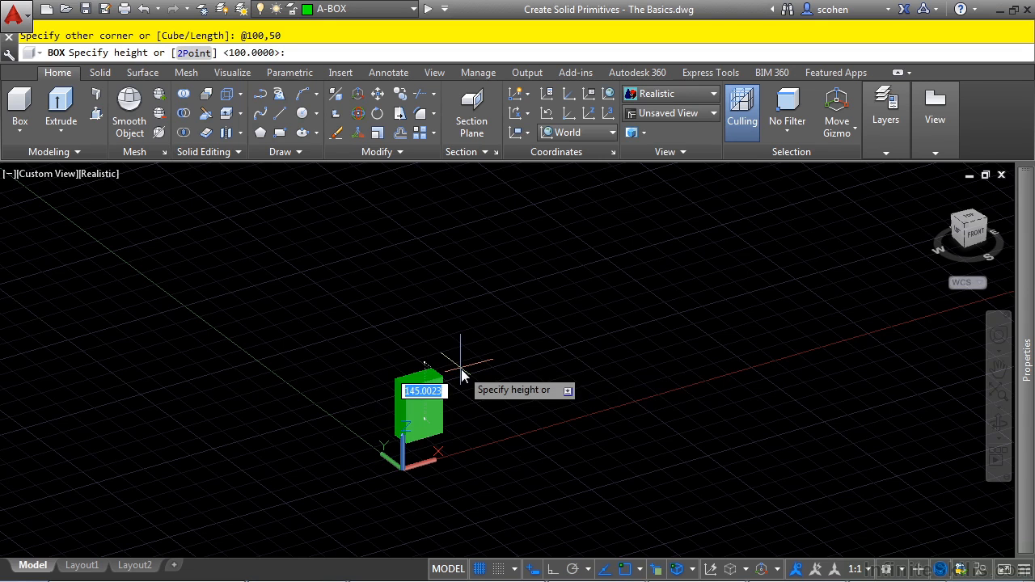
scroll(450, 422, up, 3)
scroll(526, 434, down, 2)
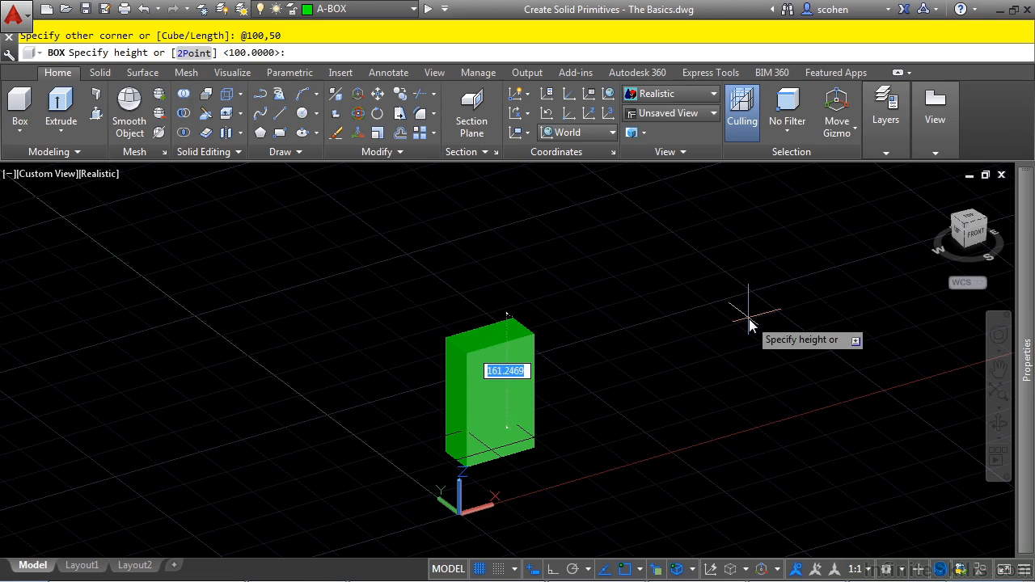
text(100)
key(Return)
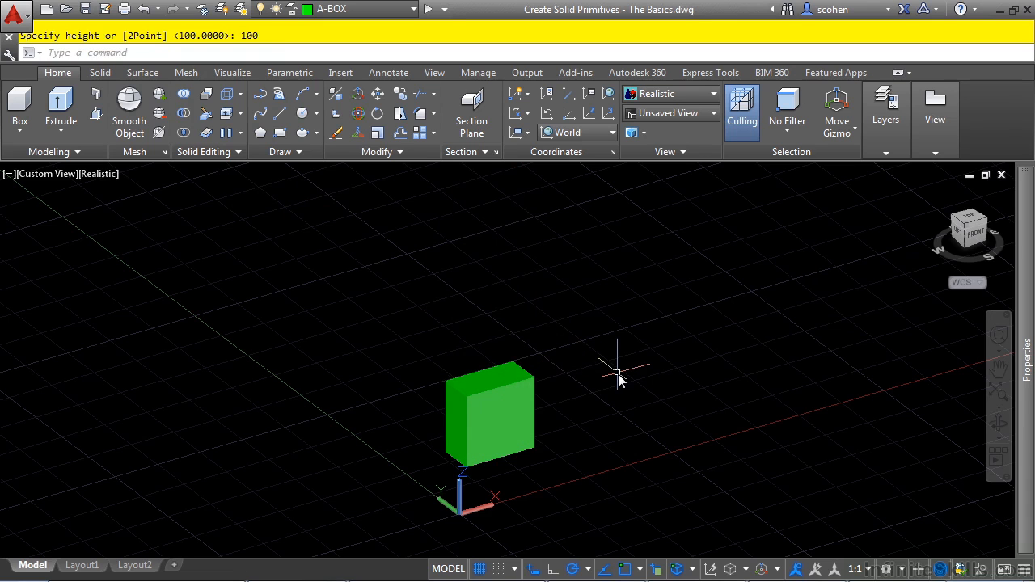
- Create a second box beside the first along the X direction, giving its opposite corner as 100, 50, 100 in one entry
key(Return)
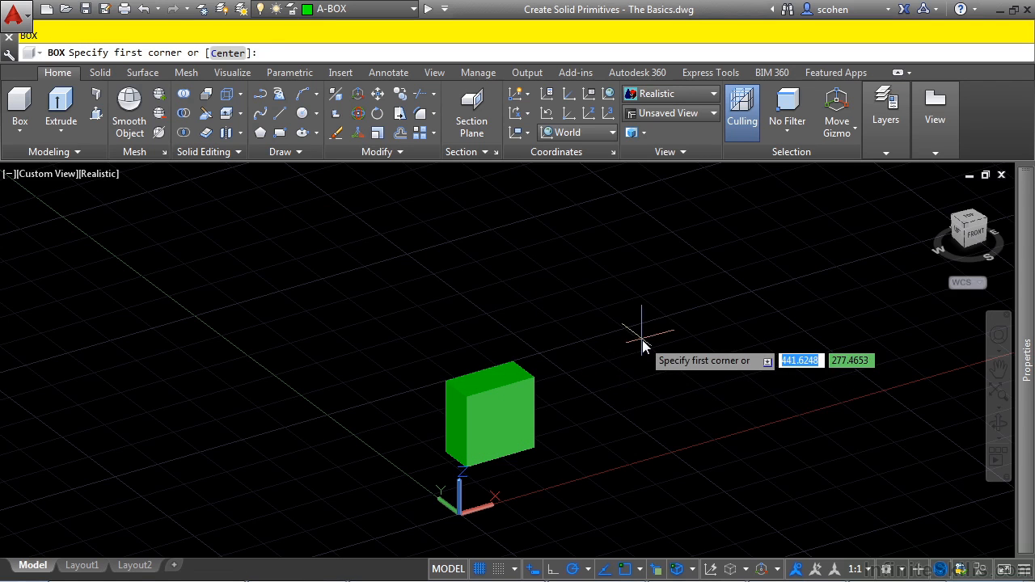
click(567, 441)
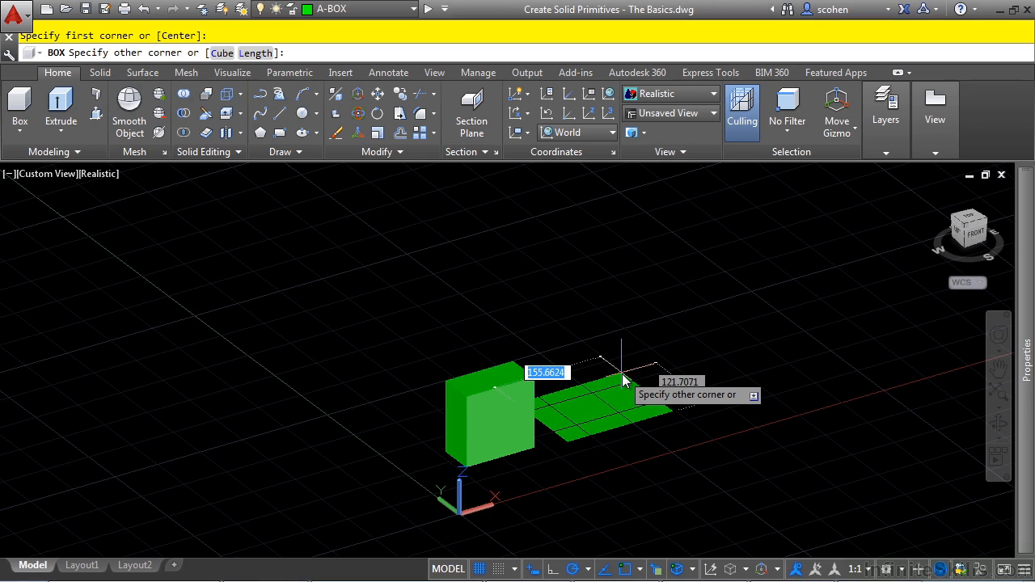
text(100)
key(Tab)
text(50)
key(Tab)
text(100)
key(Return)
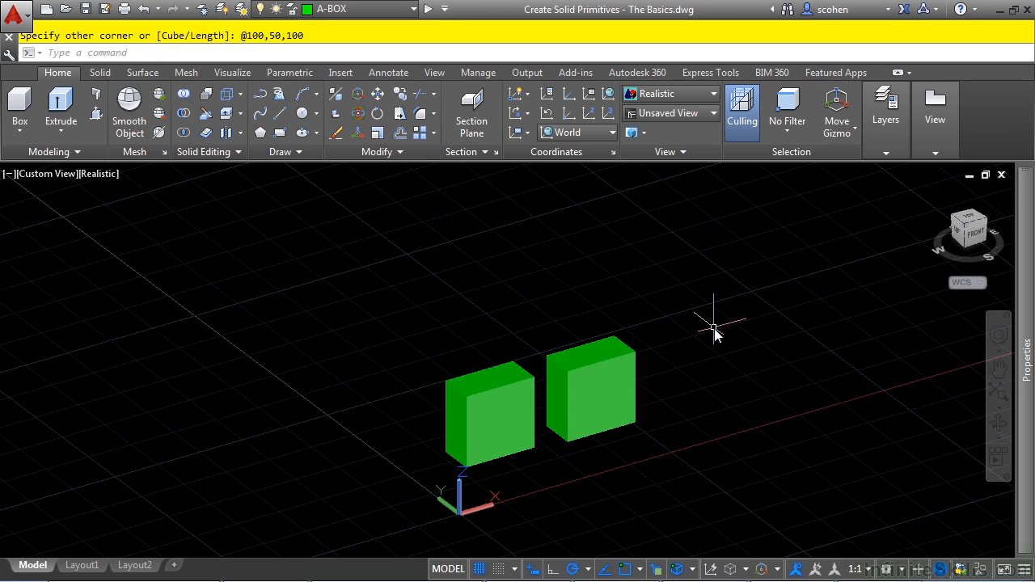
- Create a third box with the Center option beyond the second, using a corner offset of 50, 25 and a height of 50
middle_drag(787, 377, 646, 384)
key(Return)
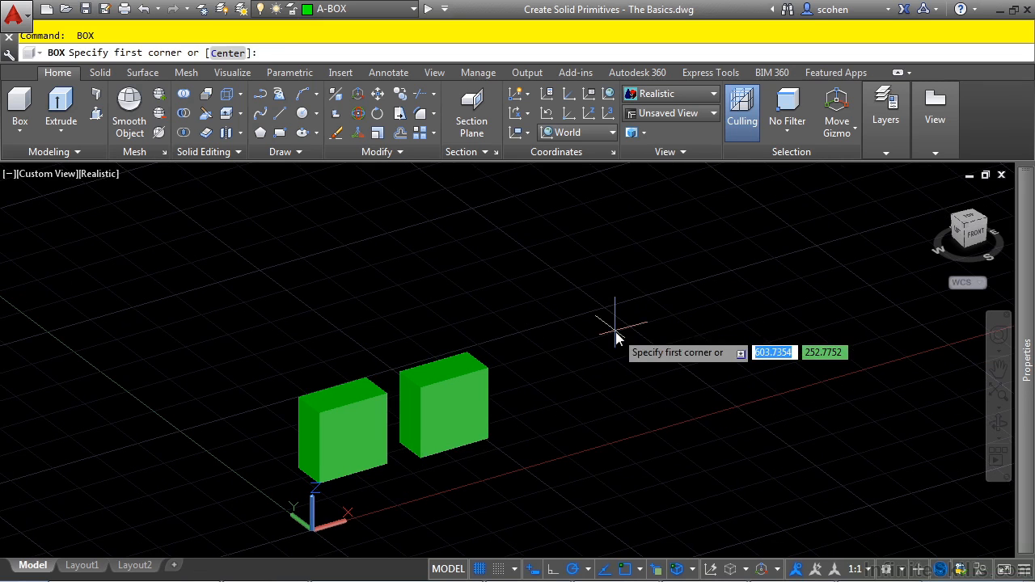
click(218, 53)
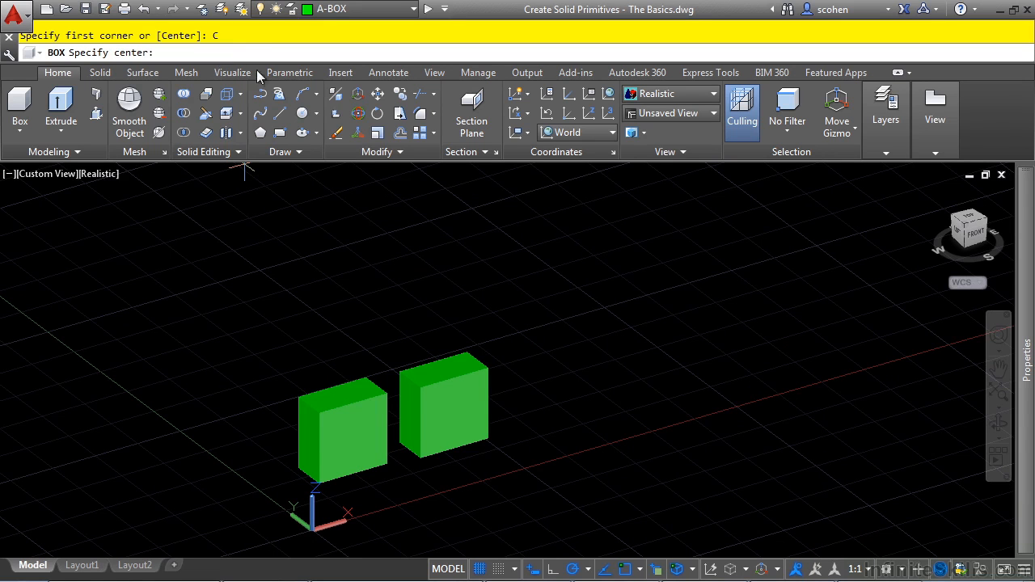
click(575, 394)
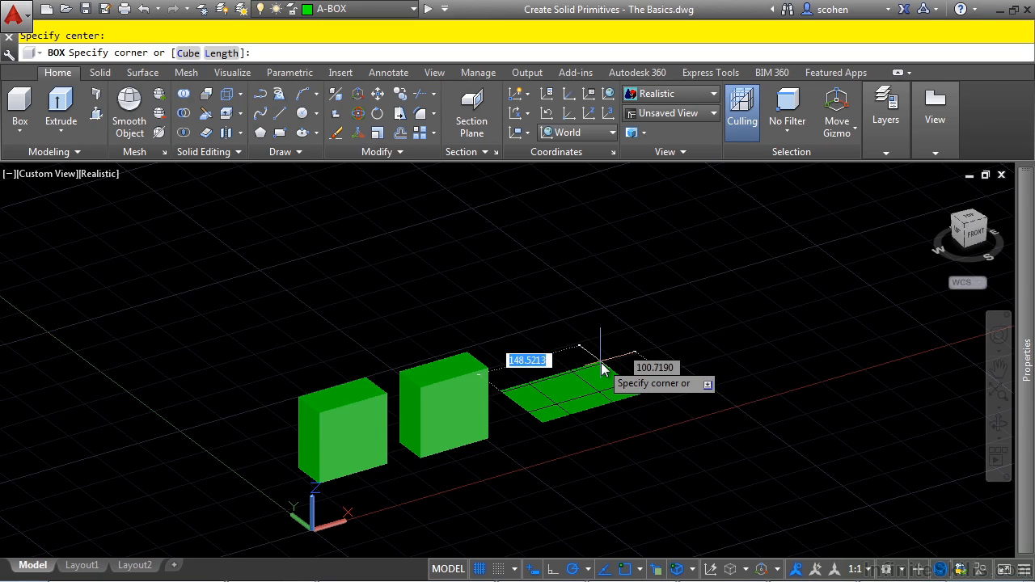
text(50)
key(Tab)
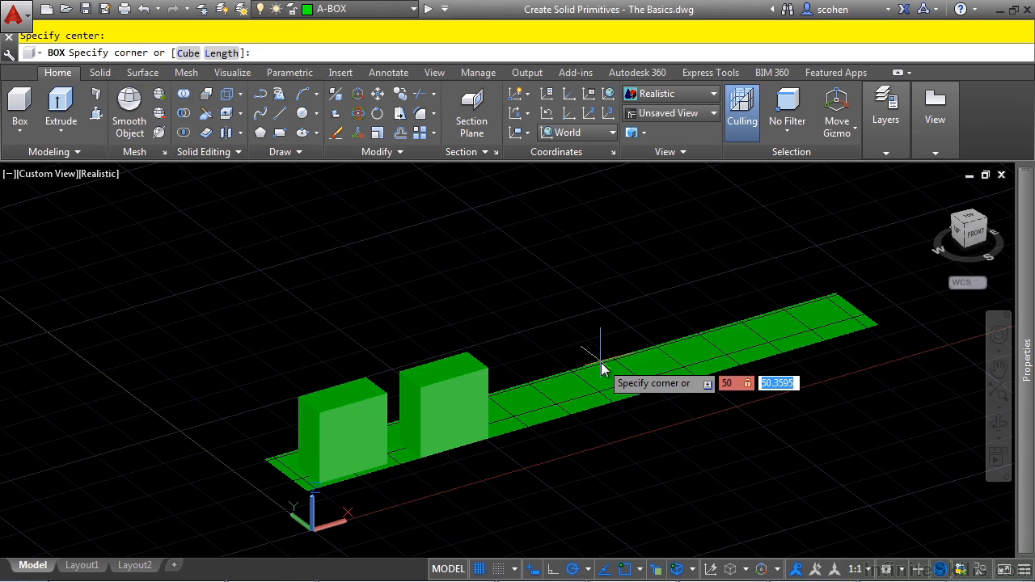
text(25)
key(Return)
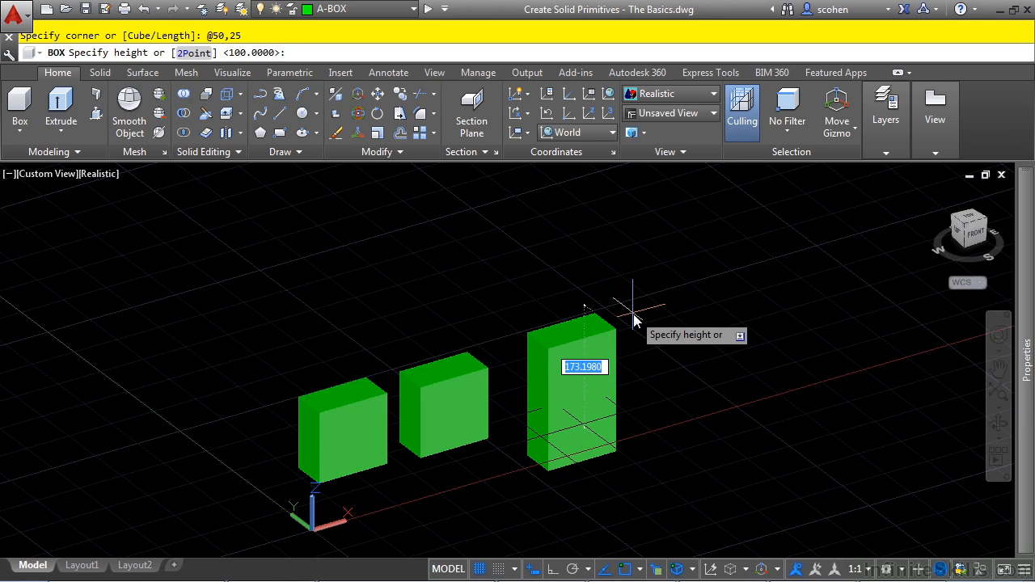
text(50)
key(Return)
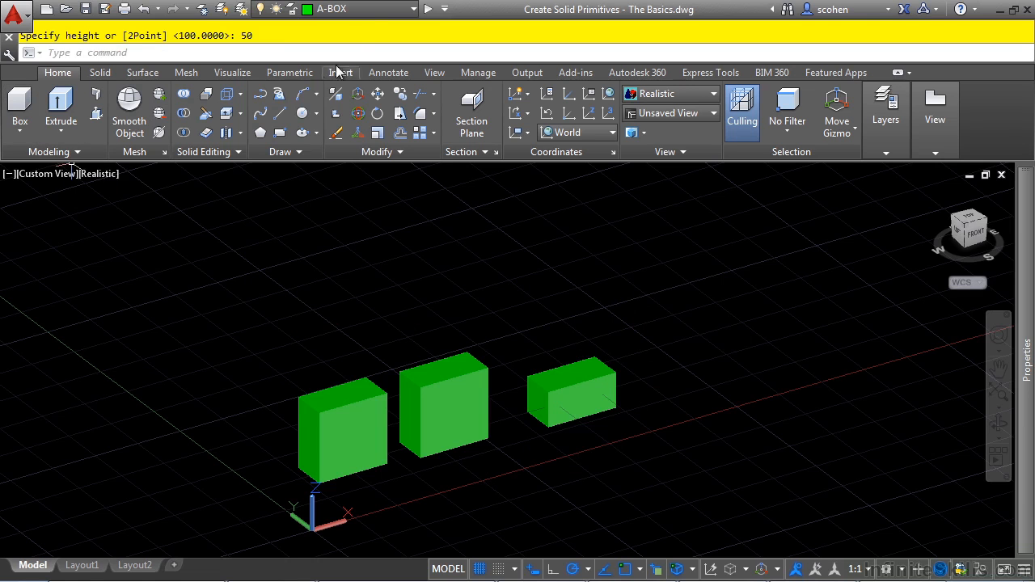
- Make A-CYLINDER the current layer and place a cylinder base of radius 100 behind the first box
click(368, 18)
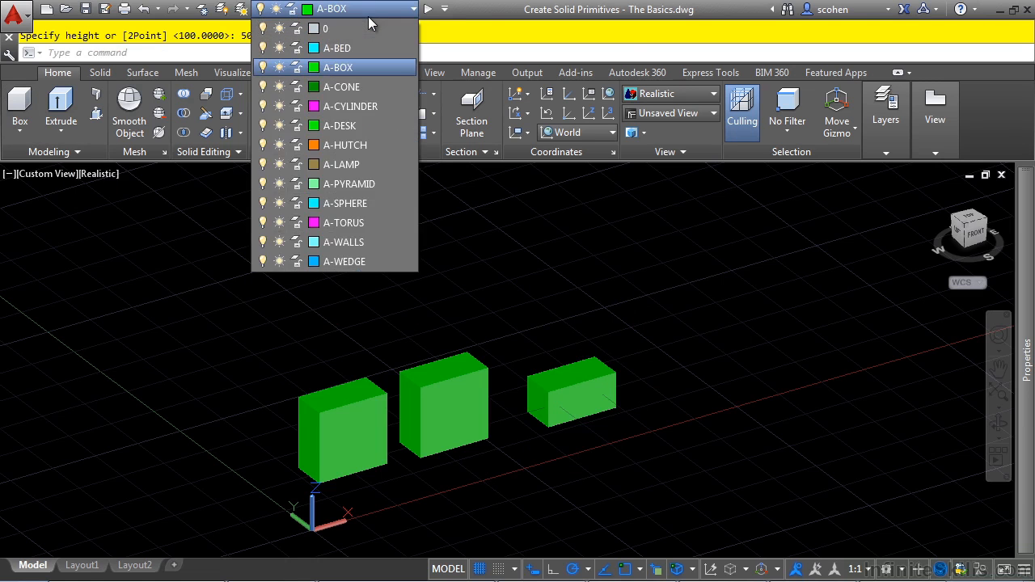
click(370, 98)
click(19, 131)
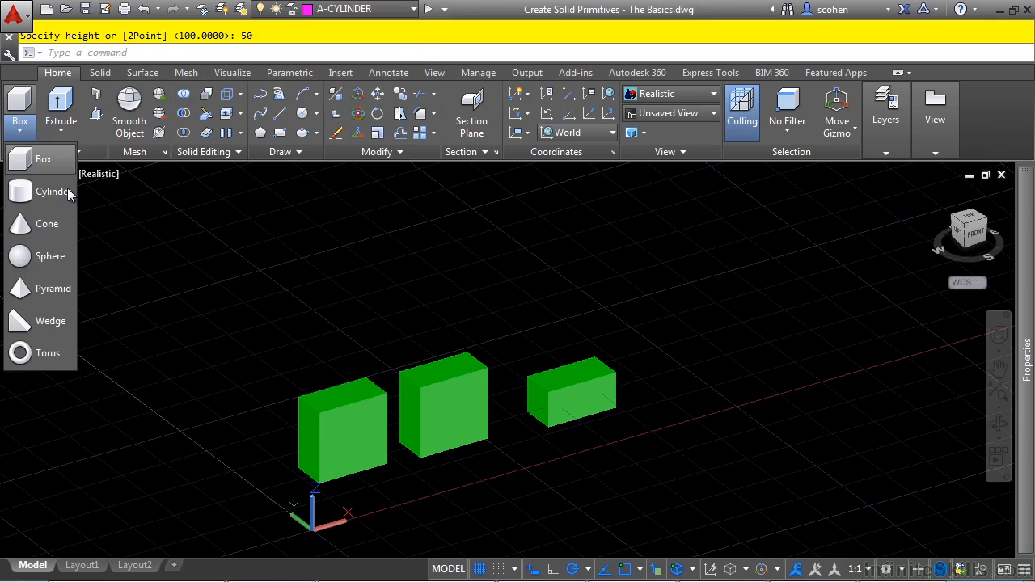
click(51, 191)
middle_drag(340, 365, 404, 393)
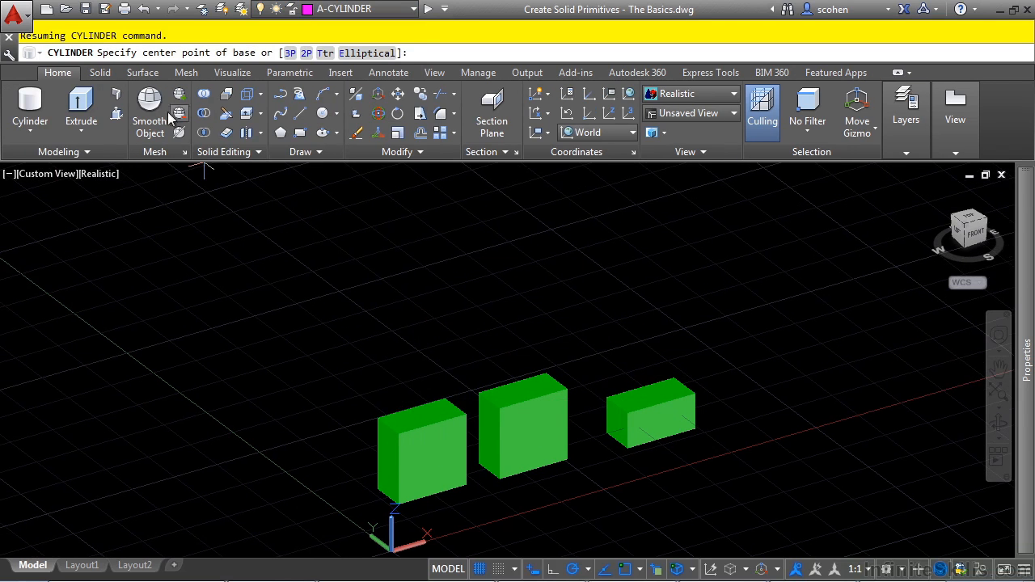
click(308, 422)
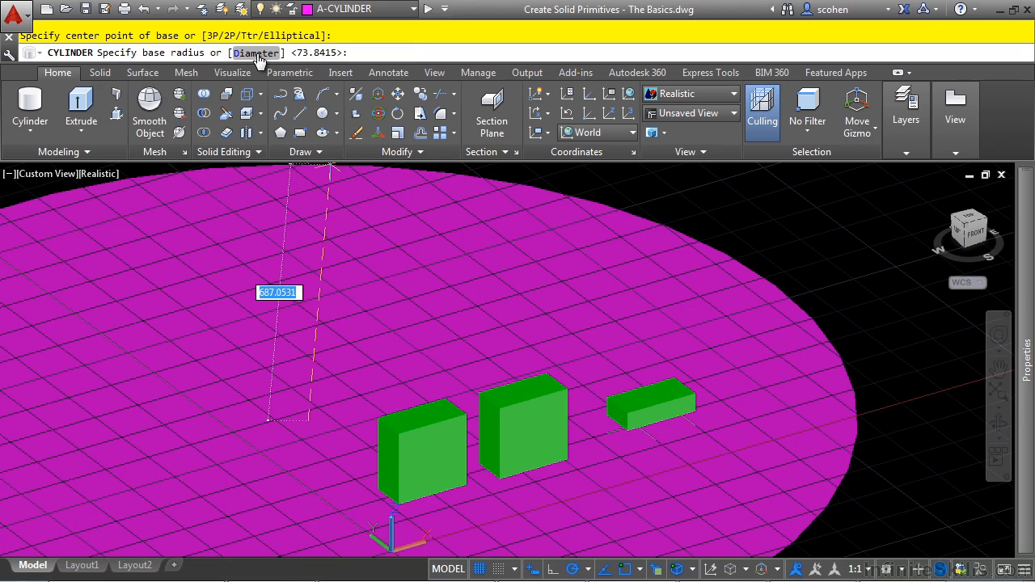
text(100)
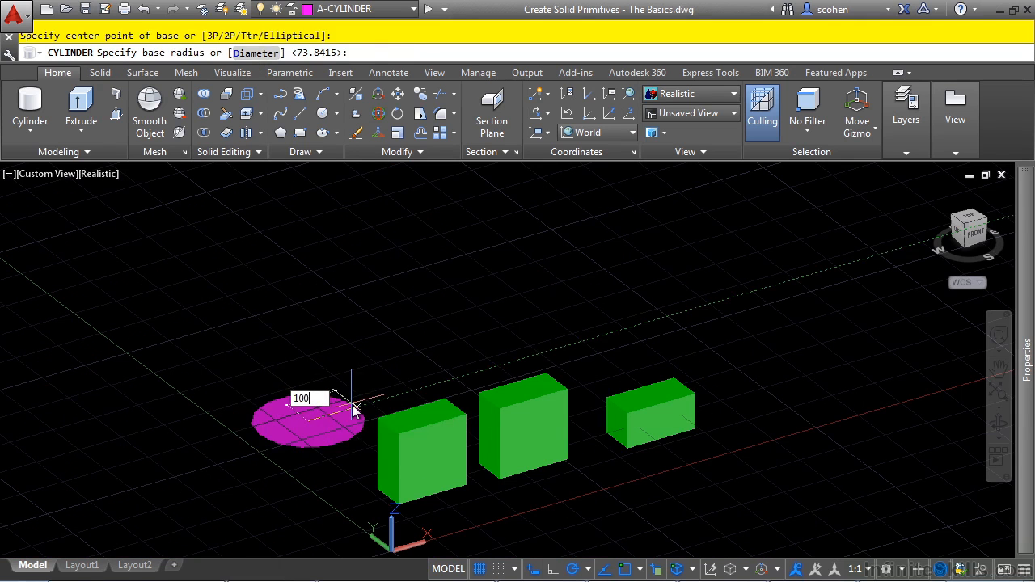
key(Return)
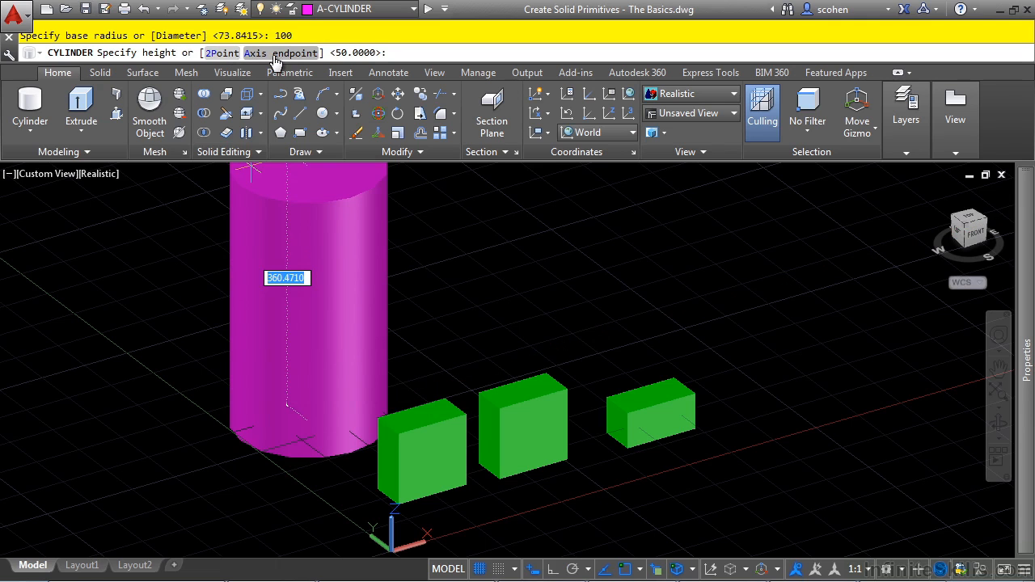
- Set the cylinder's height with the 2Point option, picking the lower and upper ends of the first box's outer vertical edge
click(219, 54)
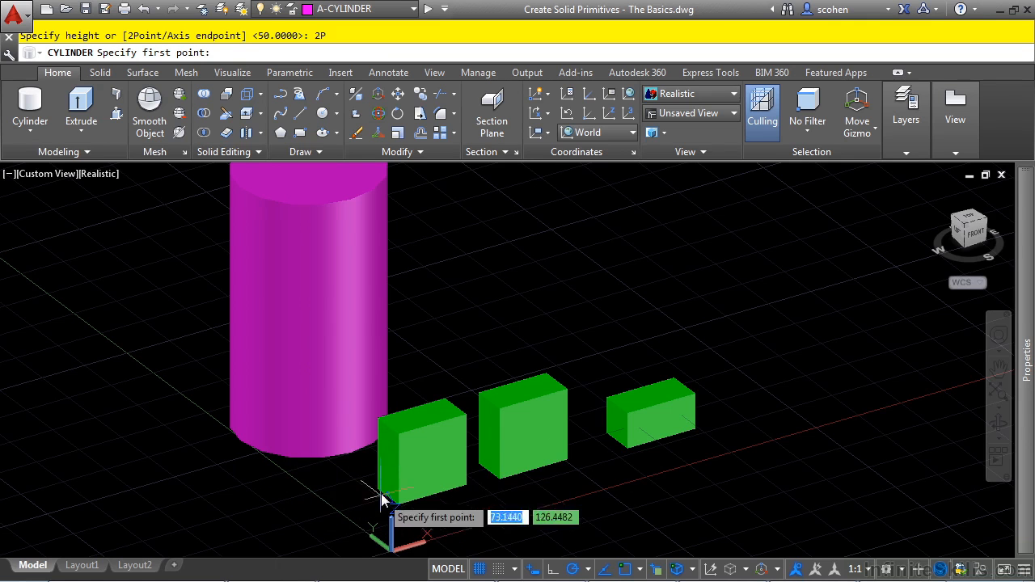
scroll(355, 522, up, 2)
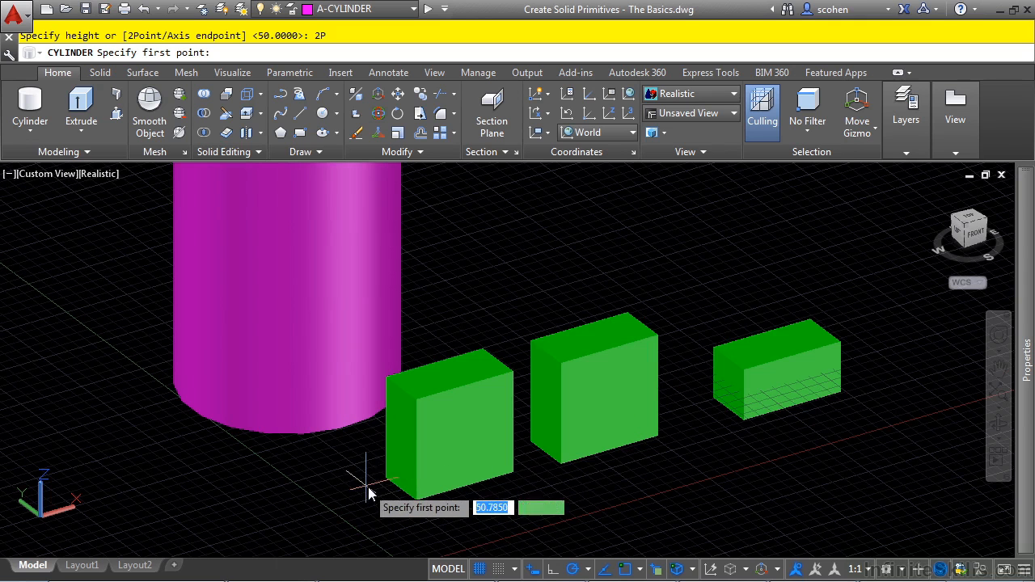
click(383, 482)
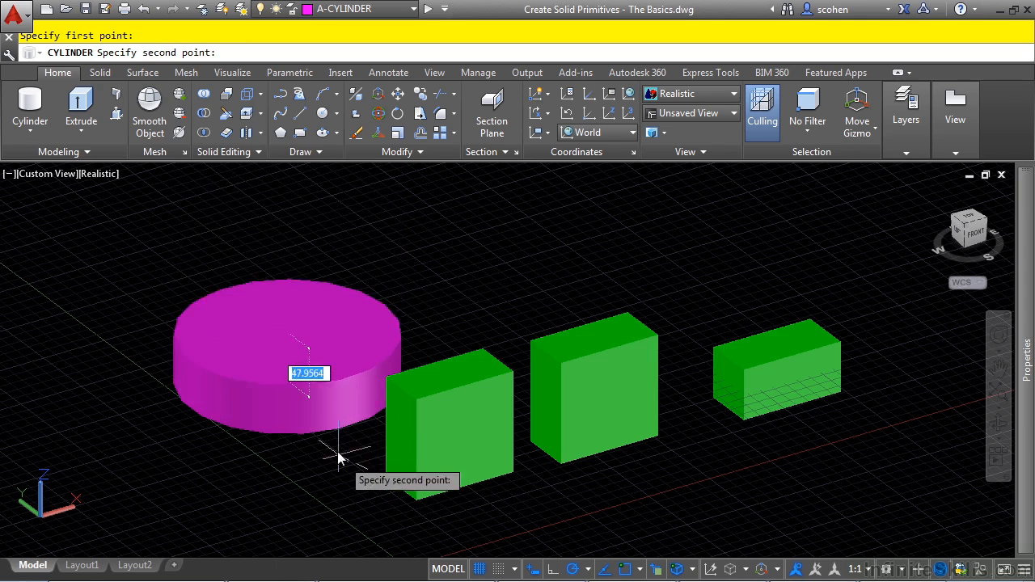
click(381, 387)
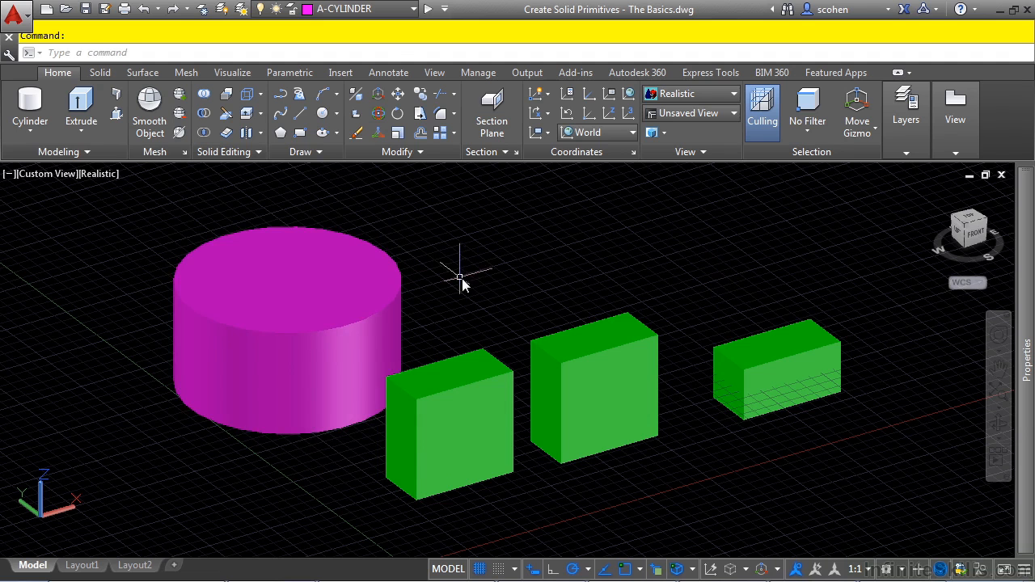
- Create a narrow elliptical cylinder behind the first two boxes by picking its axis endpoints, with the default height of 100
click(30, 105)
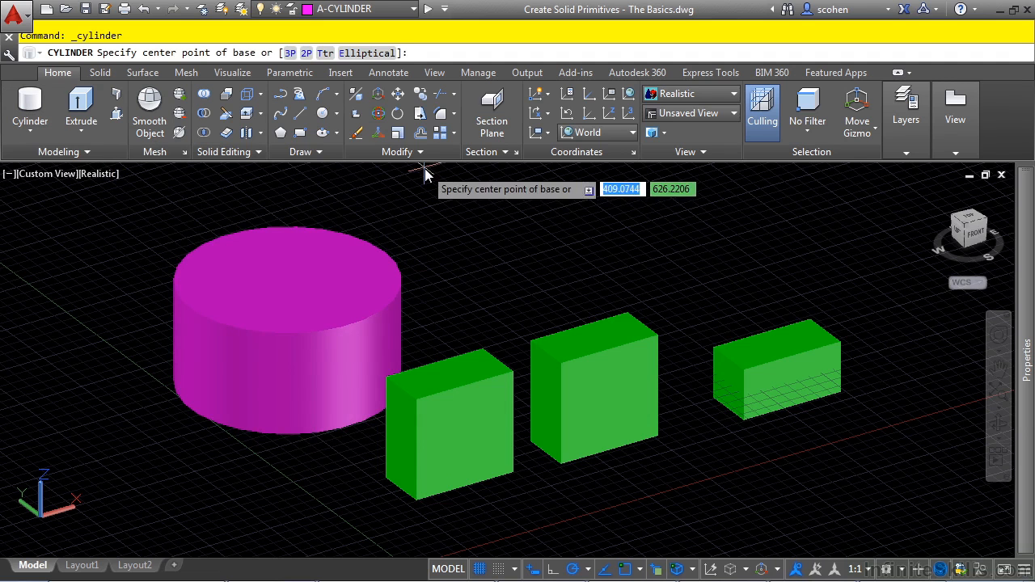
click(367, 52)
middle_drag(562, 253, 515, 302)
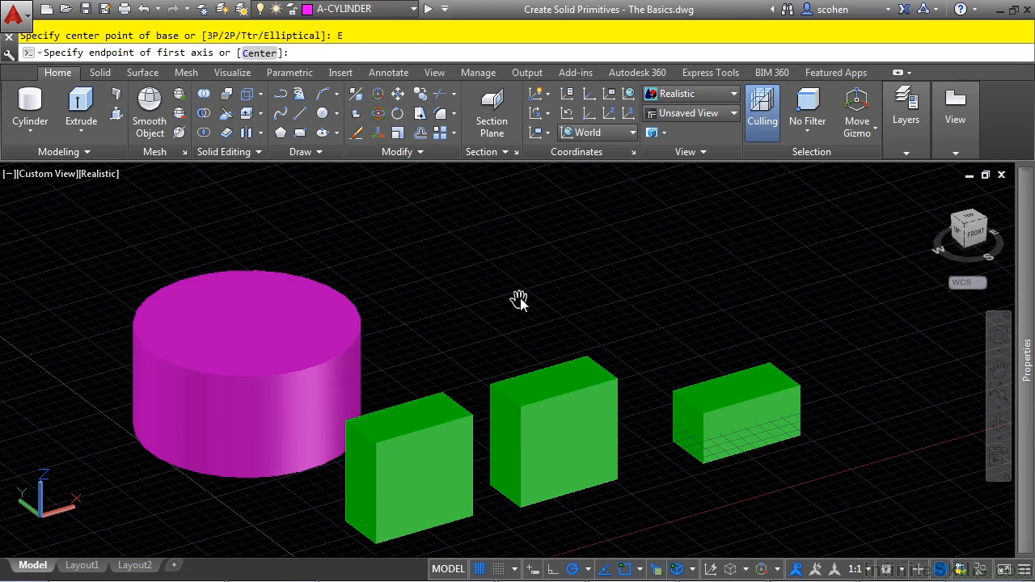
click(434, 348)
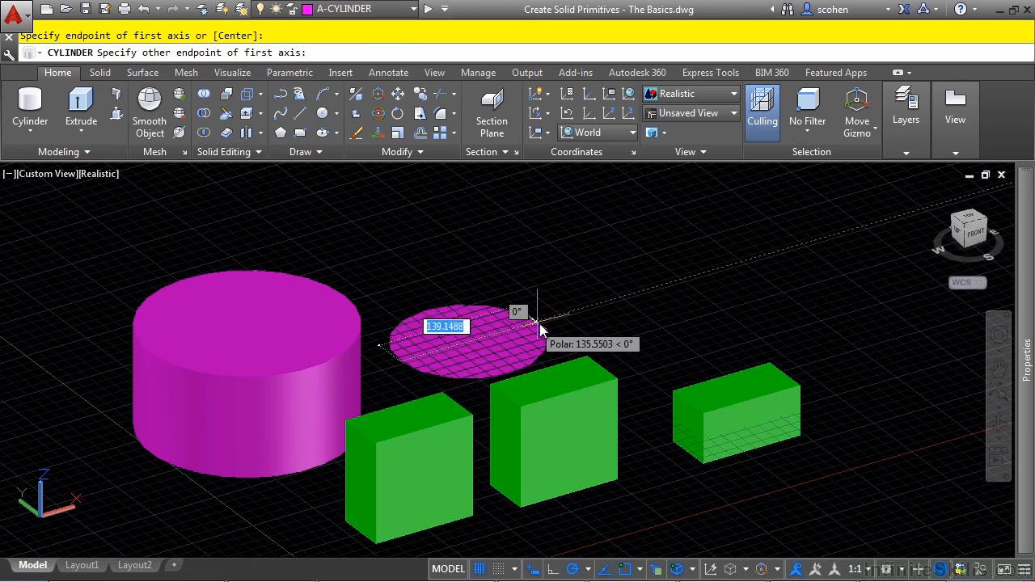
click(504, 332)
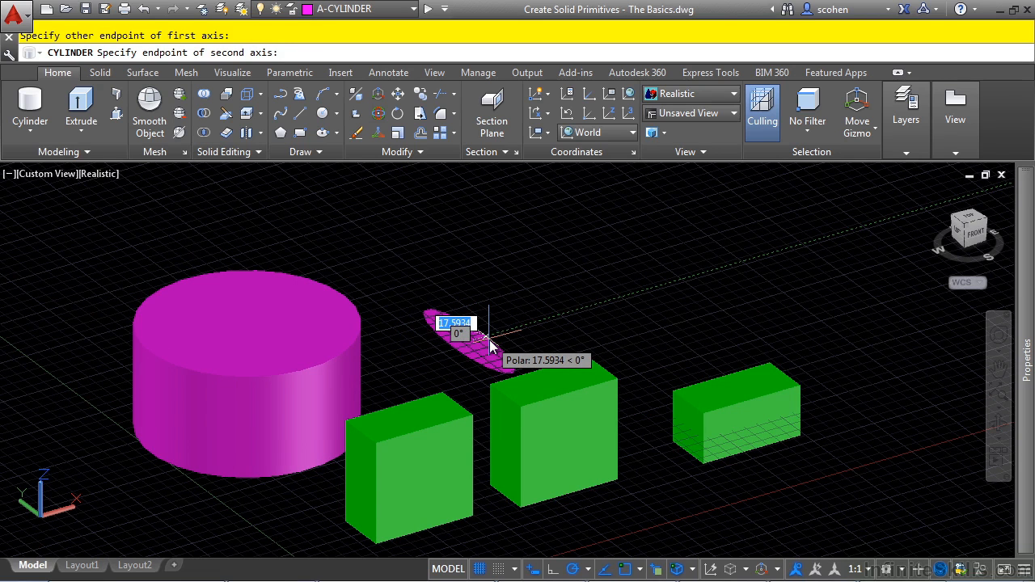
click(489, 343)
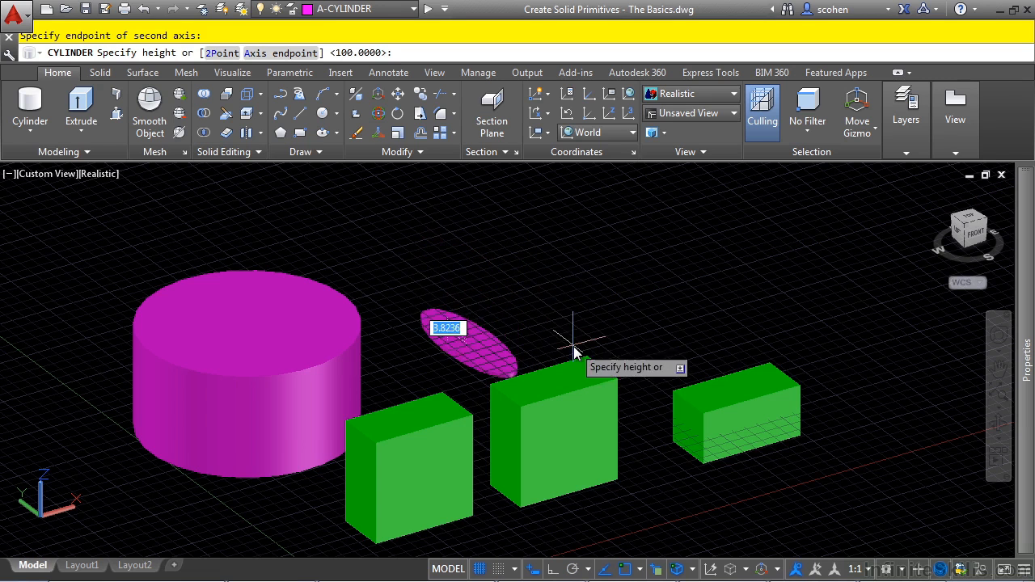
key(Return)
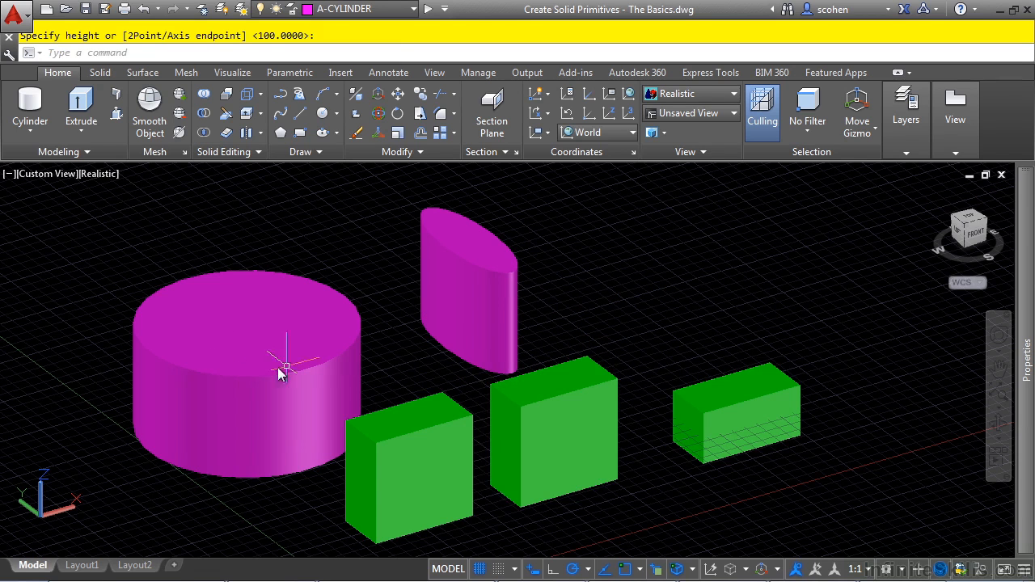
- Make A-CONE the current layer and create a cone of base radius 50 and height 50 behind the large cylinder
click(405, 10)
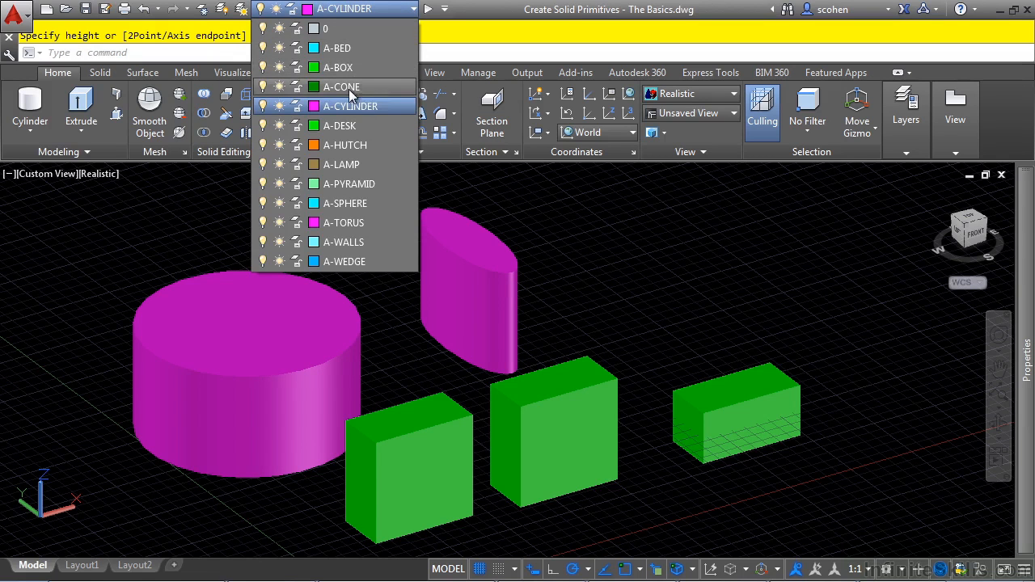
click(355, 86)
click(24, 139)
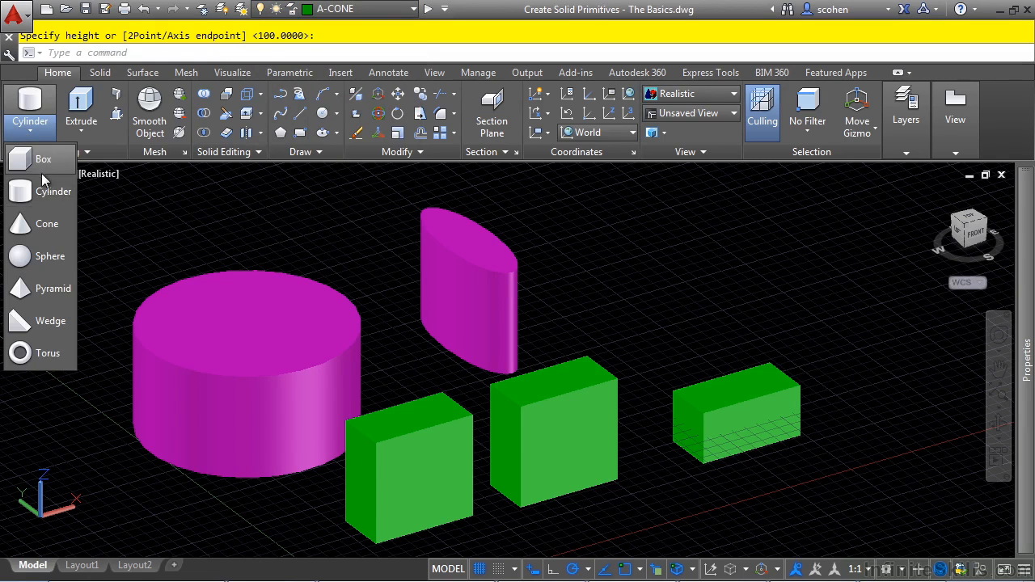
click(32, 224)
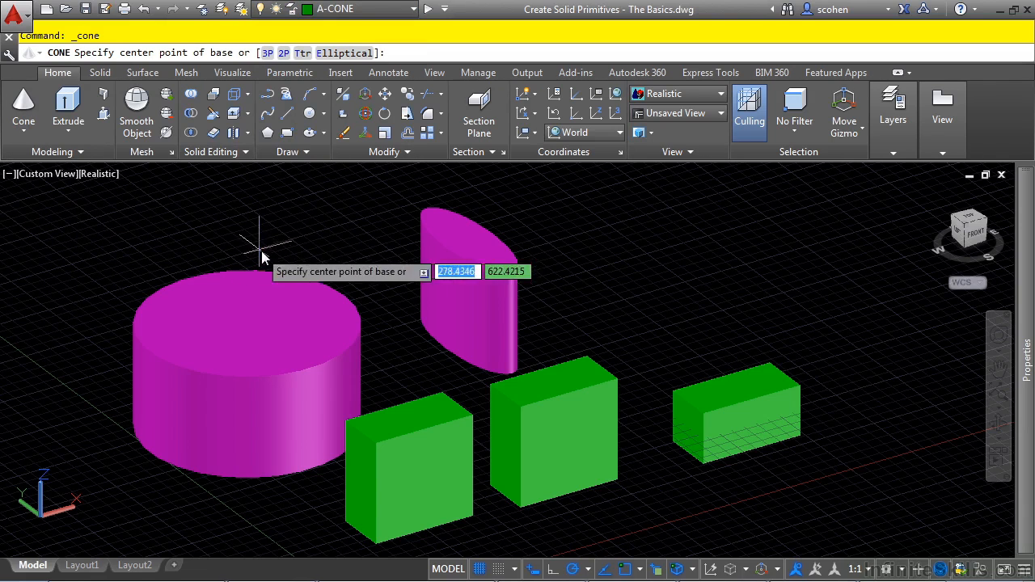
middle_drag(360, 311, 559, 405)
scroll(541, 380, down, 3)
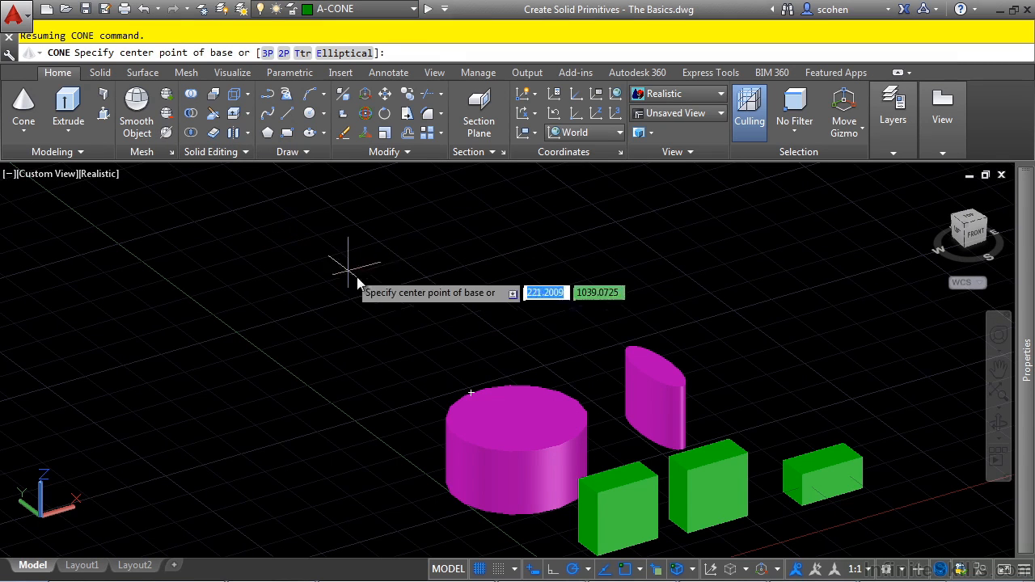
click(383, 377)
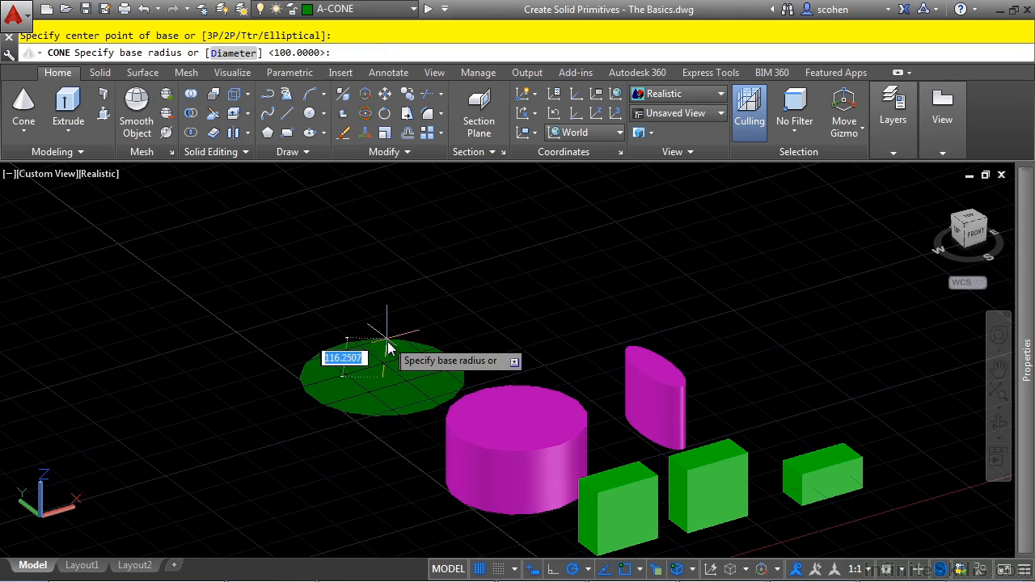
text(50)
key(Return)
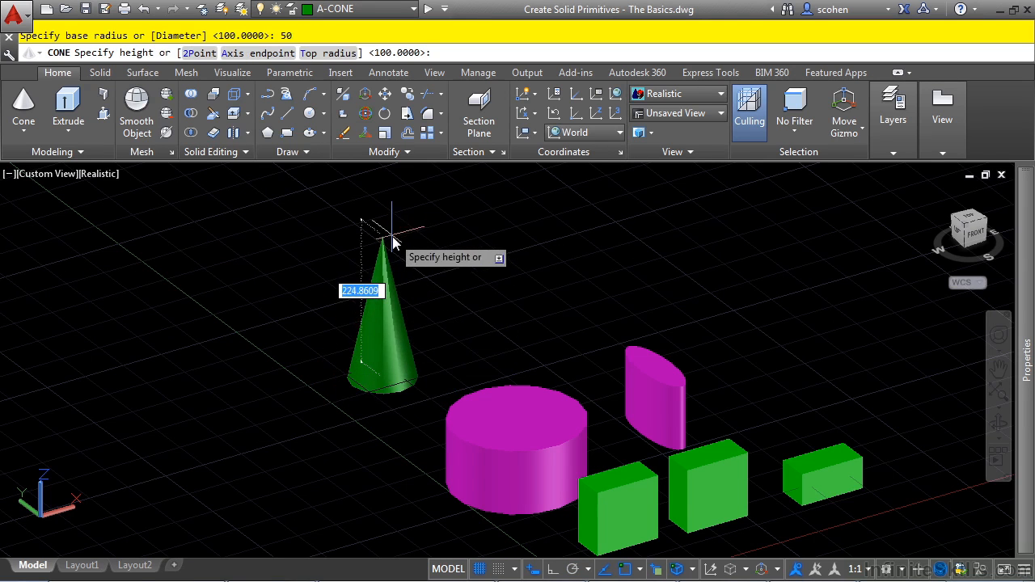
text(50)
key(Return)
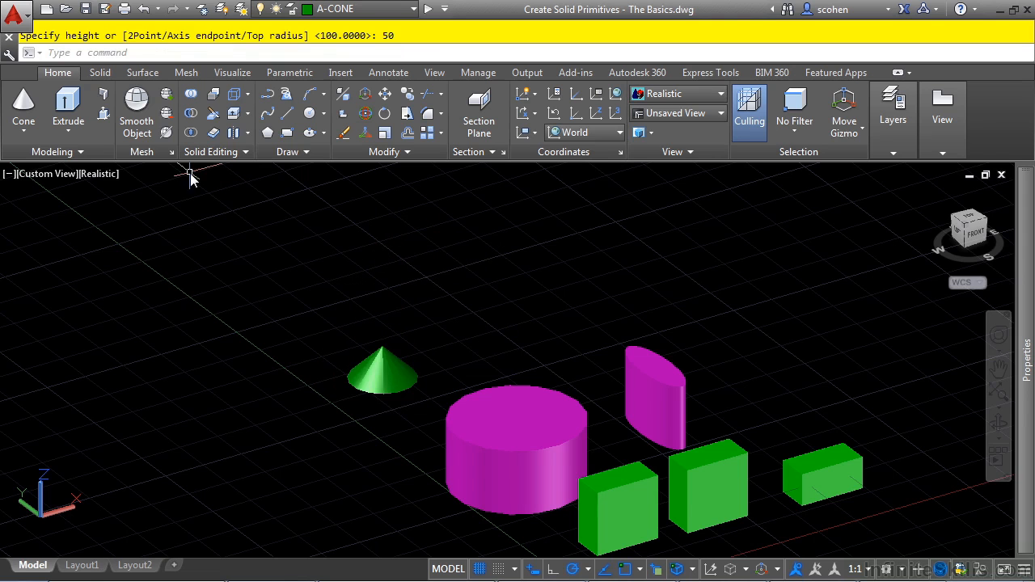
- Place the base of a second cone with radius 50 behind the large cylinder, beside the first cone
key(Return)
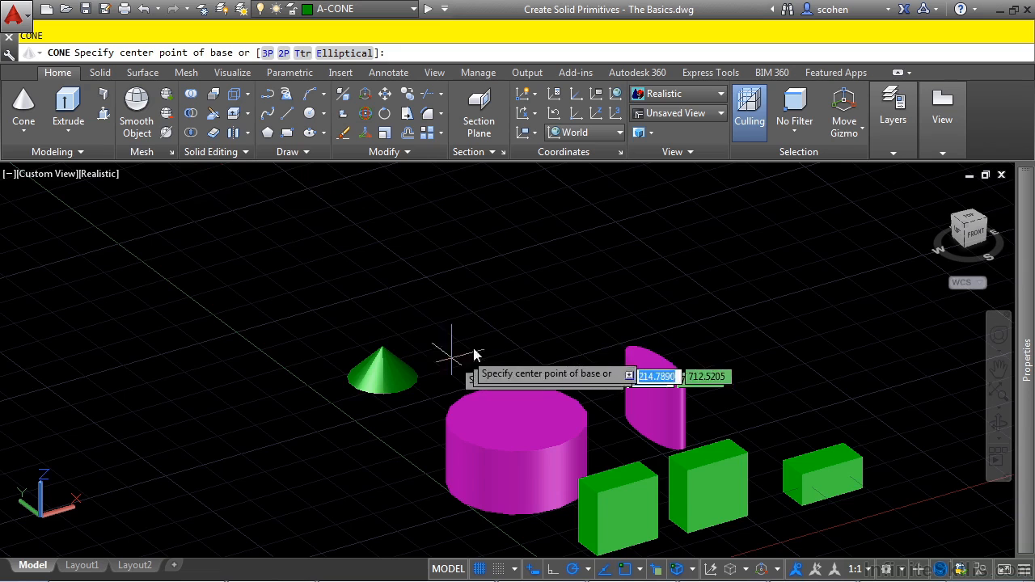
scroll(495, 332, up, 2)
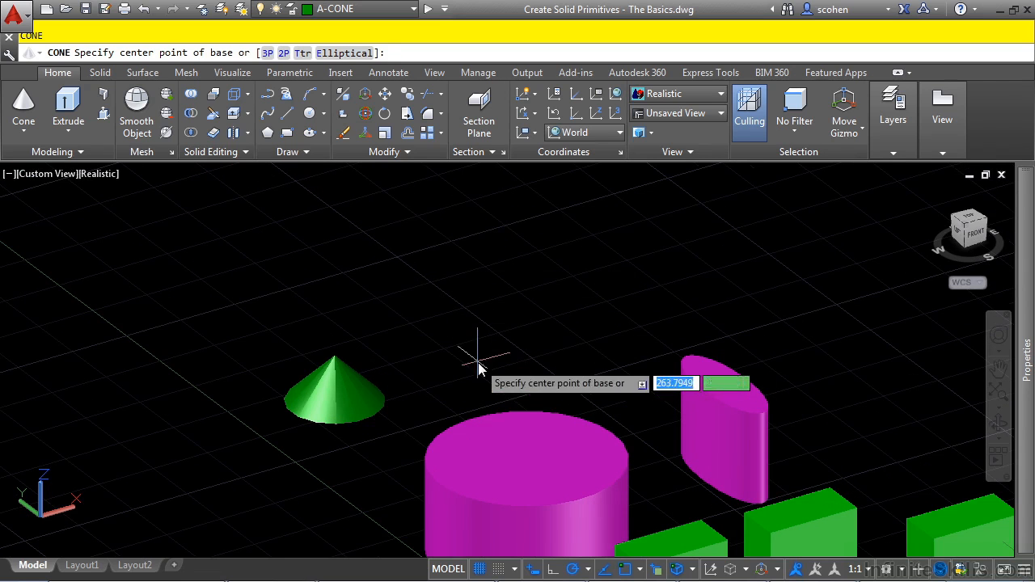
click(477, 359)
text(50)
key(Return)
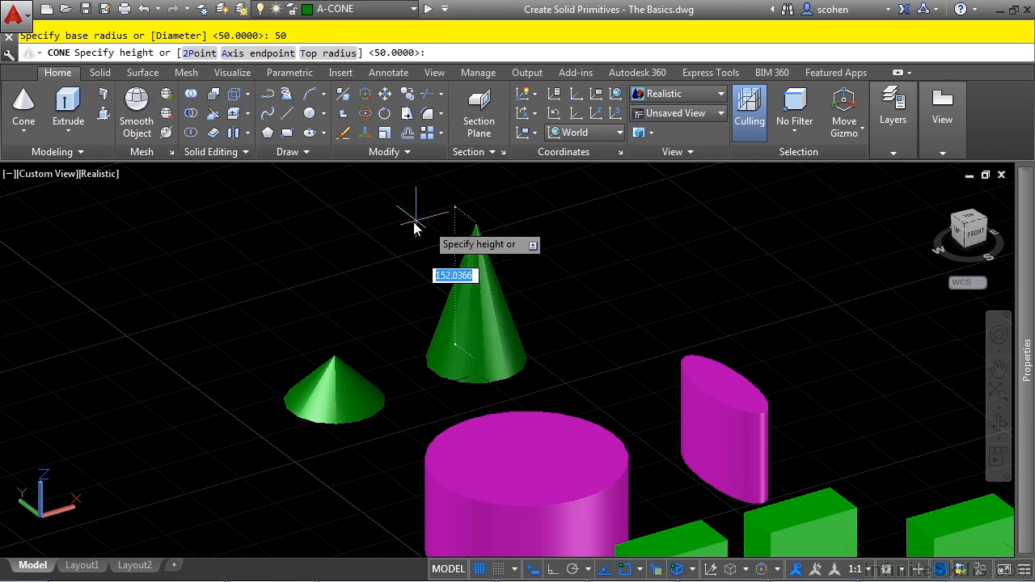
- Truncate the second cone with the Top radius option set to 25 and give it a height of 100
click(328, 53)
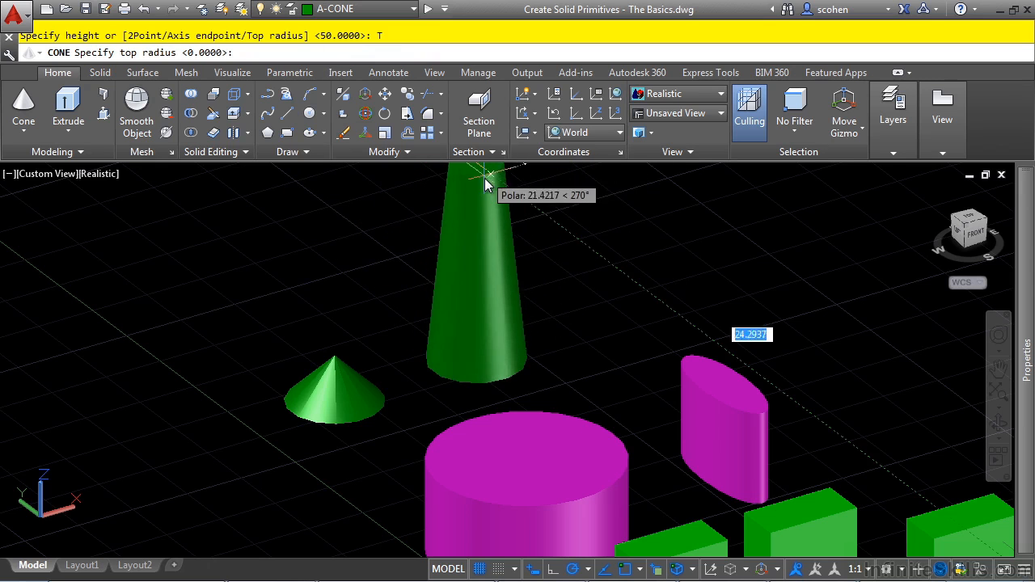
middle_drag(485, 184, 483, 318)
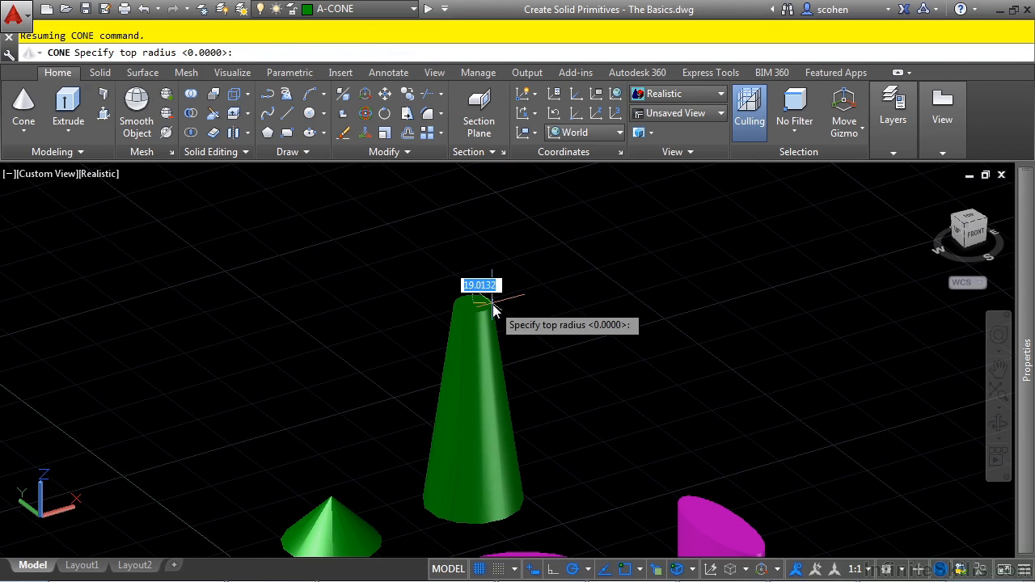
text(25)
key(Return)
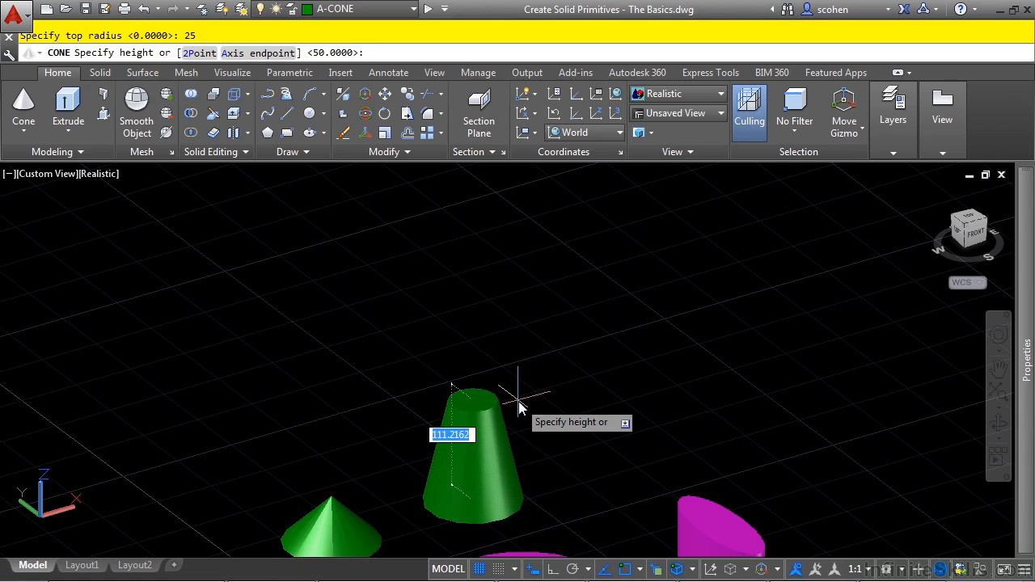
text(100)
key(Return)
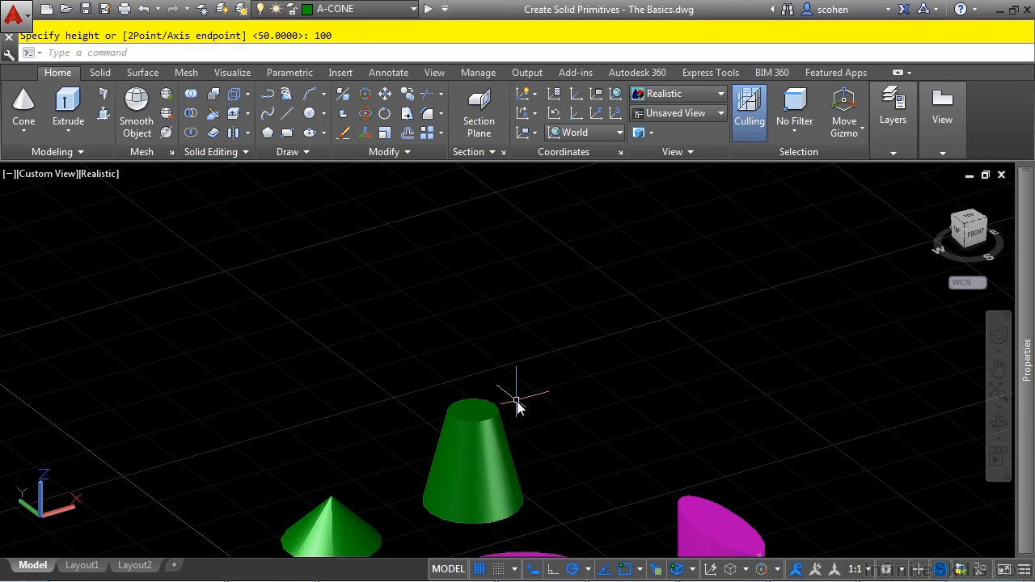
- Make A-SPHERE the current layer and create a sphere of radius 50 behind the pointed cone
click(387, 10)
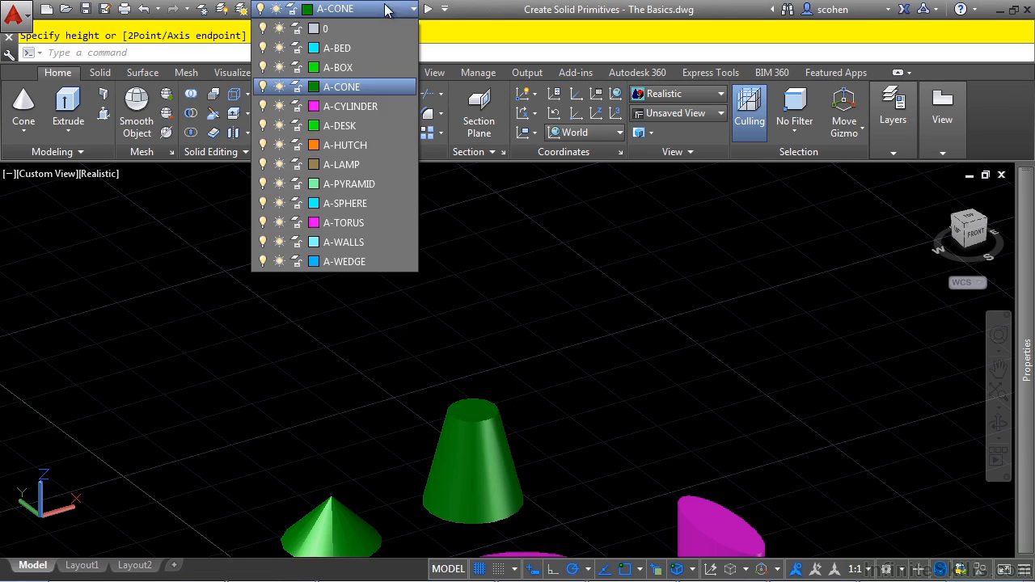
click(365, 205)
click(23, 129)
click(42, 255)
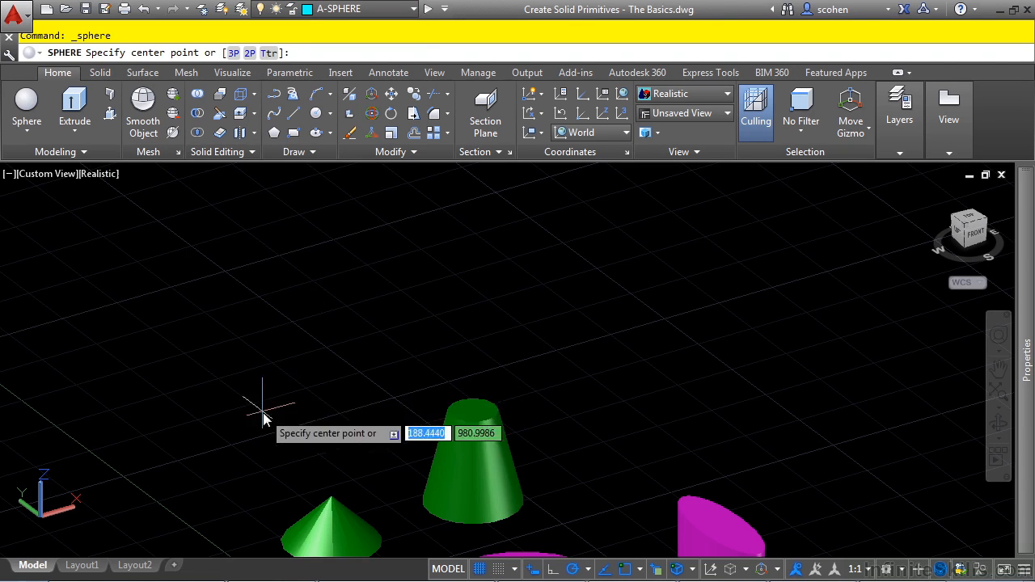
middle_drag(262, 409, 396, 410)
click(364, 451)
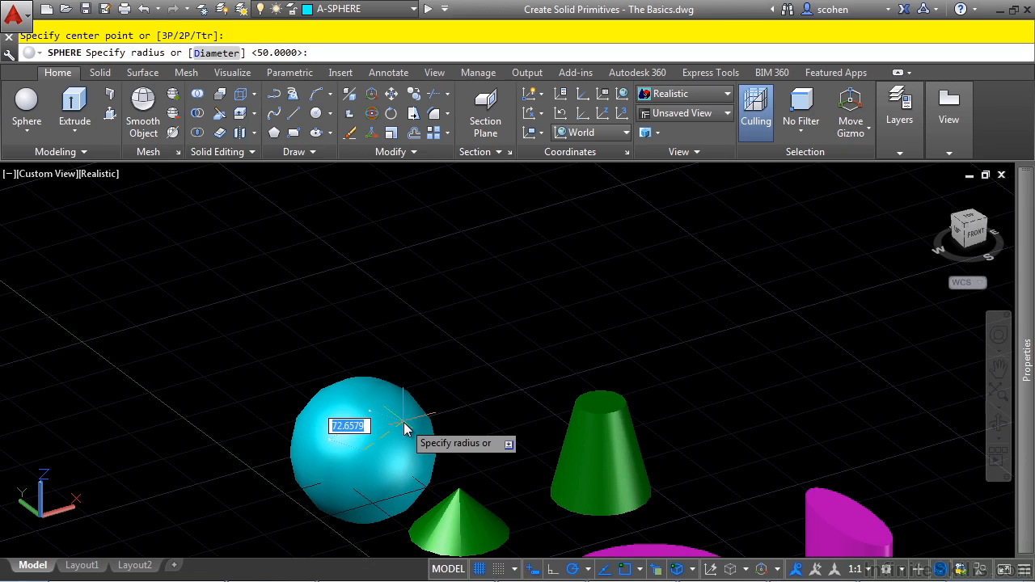
text(50)
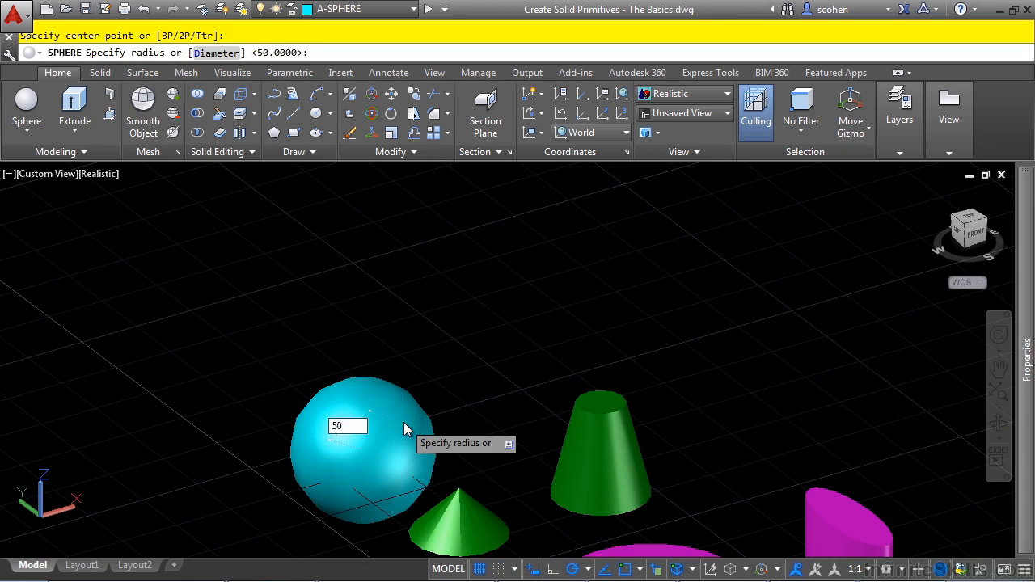
key(Return)
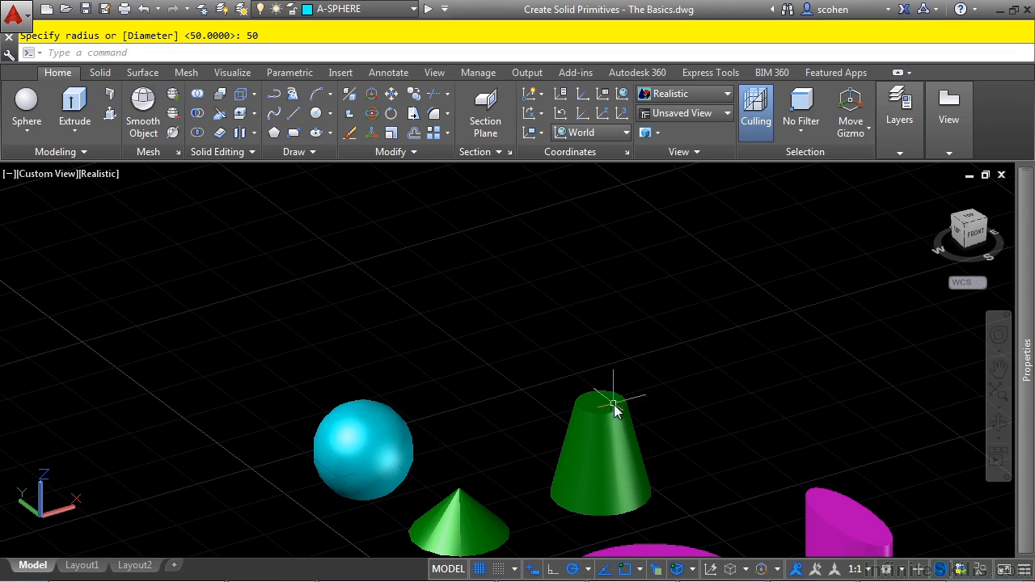
mouse_move(356, 414)
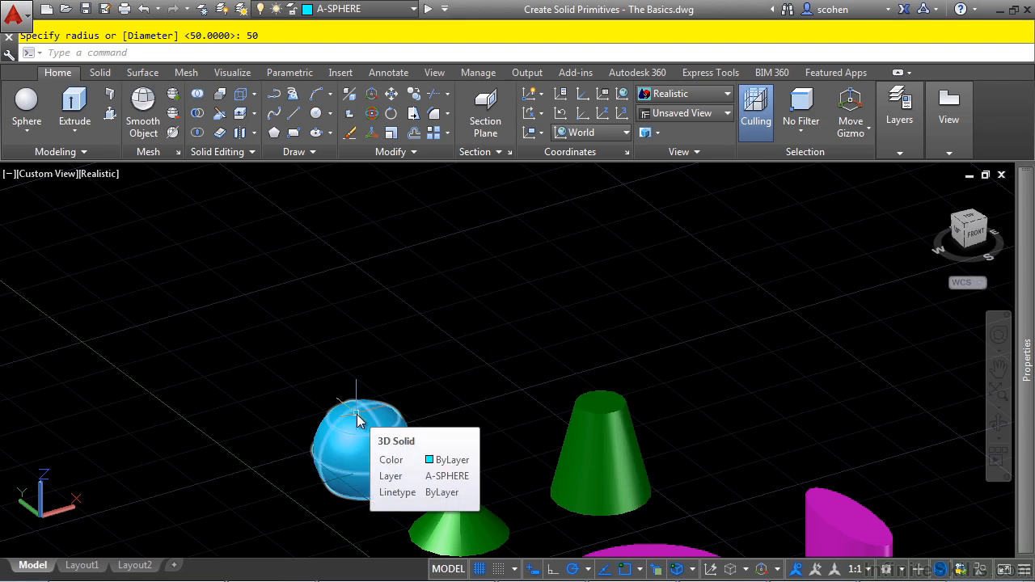
- Make A-PYRAMID the current layer and create a four-sided pyramid of base radius 50 and height 50 behind the sphere
click(376, 11)
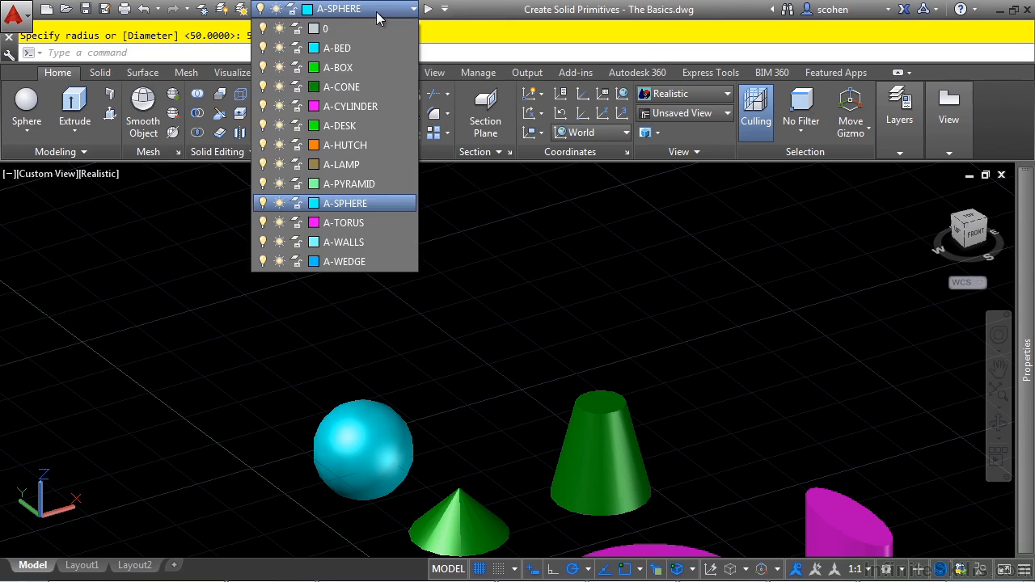
click(356, 184)
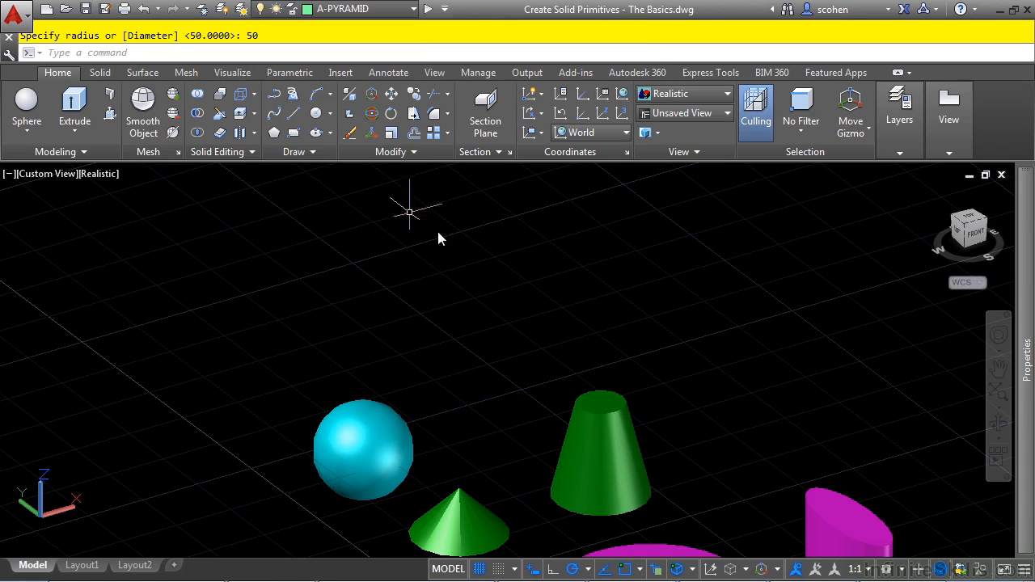
click(30, 134)
click(37, 289)
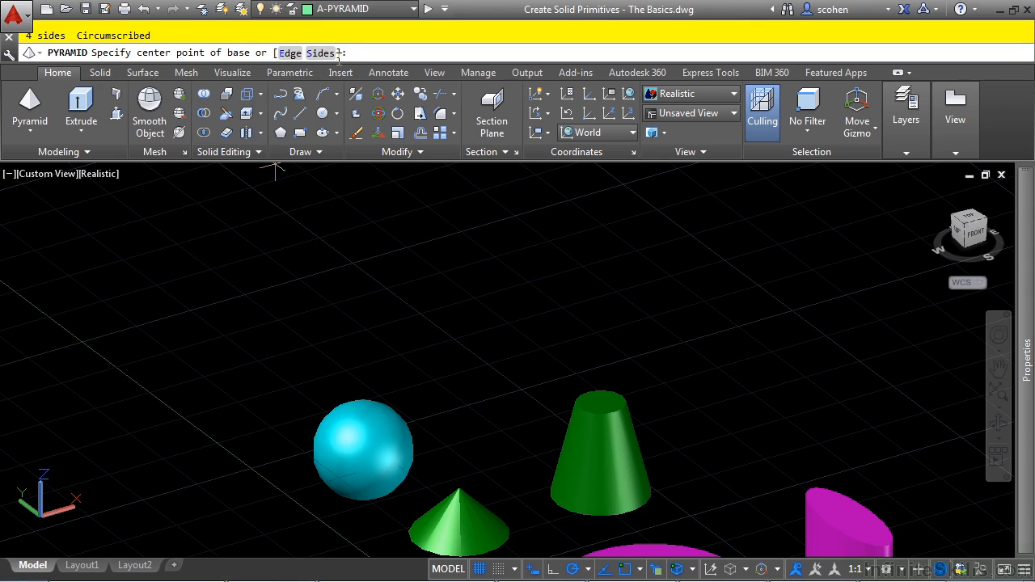
click(270, 370)
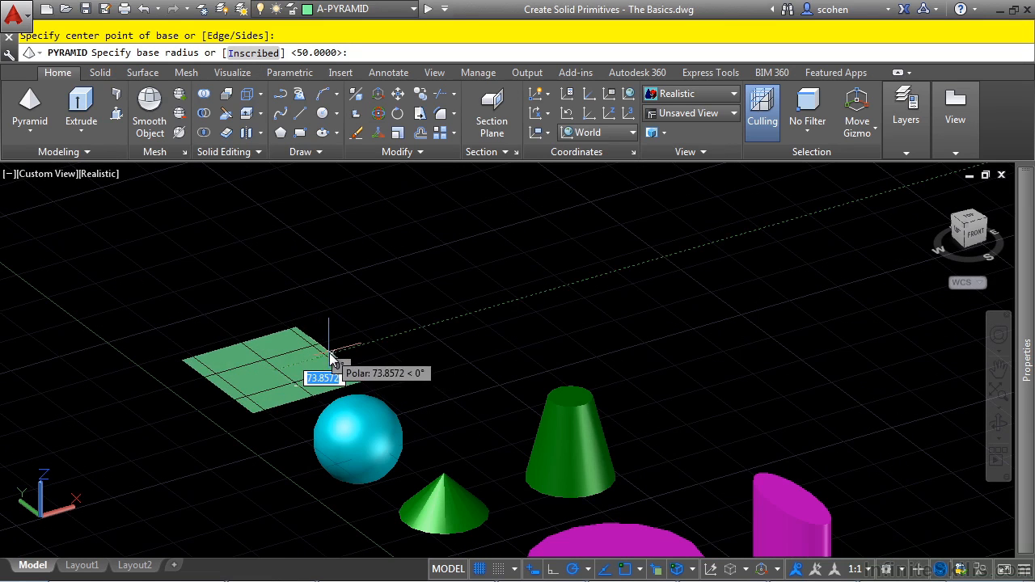
text(50)
key(Return)
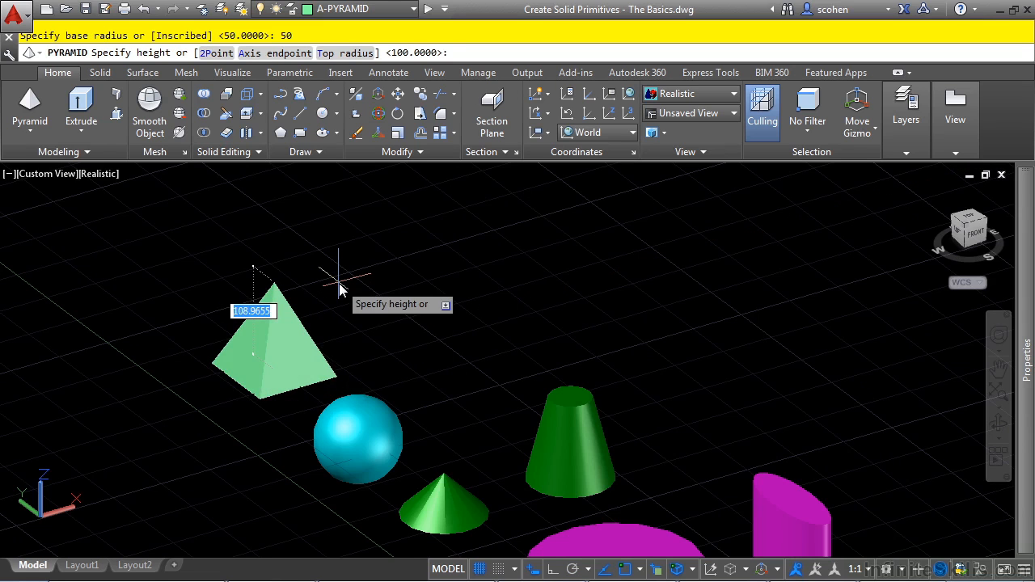
text(30)
key(Return)
- Start a nine-sided pyramid beside the first one, defining its base with the Edge option and an edge length of 50
key(Return)
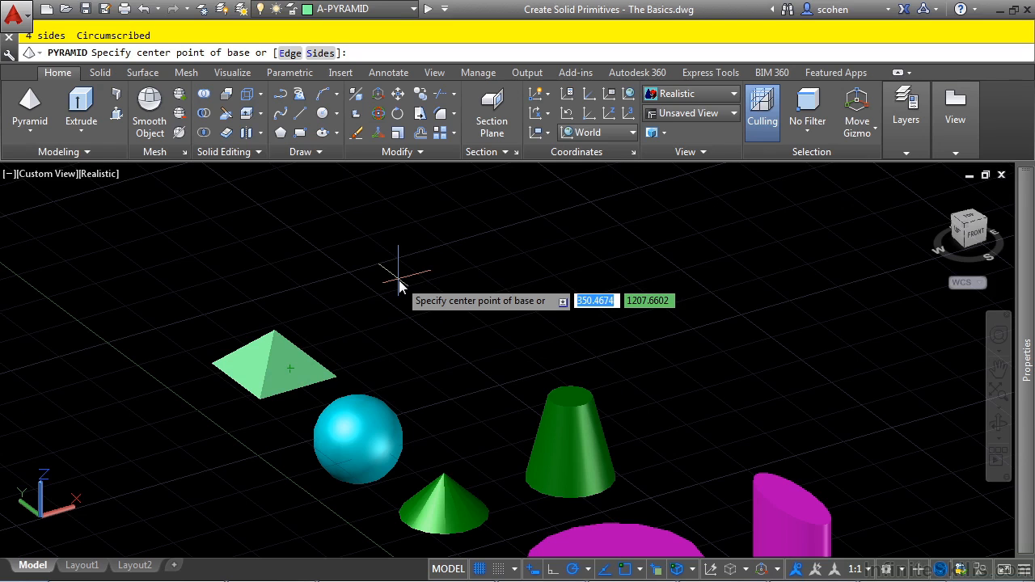
text(s)
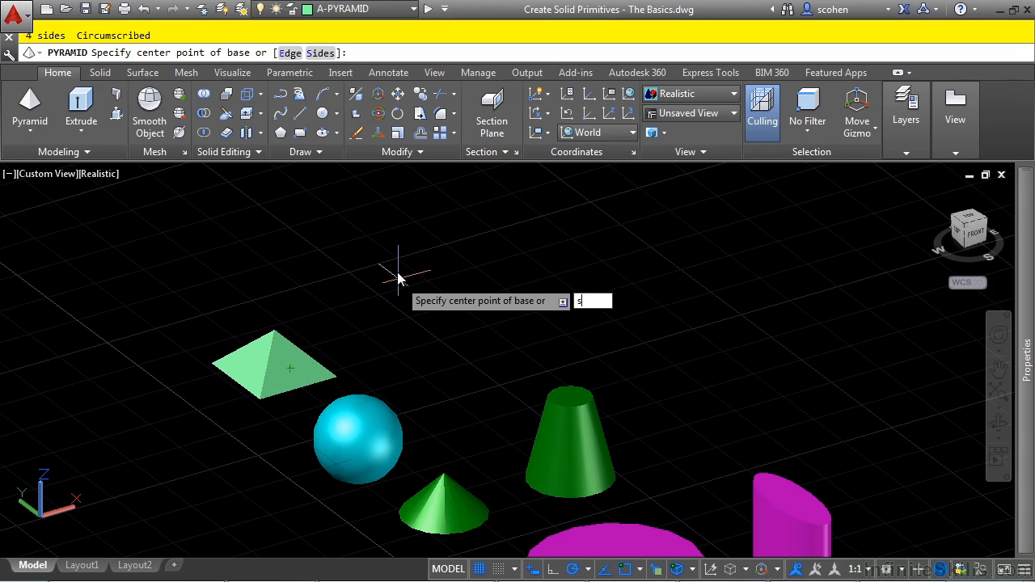
key(Return)
text(9)
key(Return)
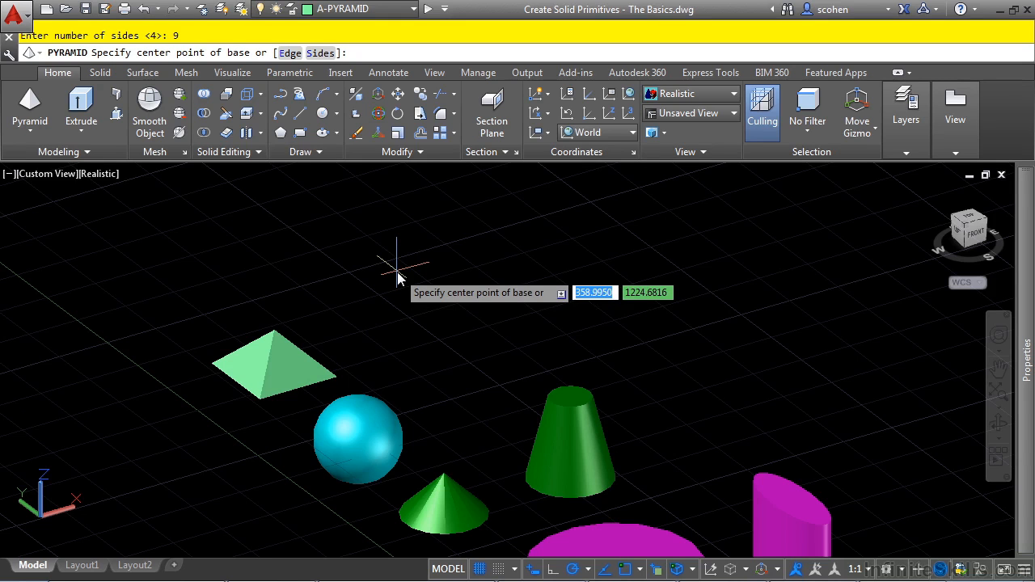
click(289, 53)
click(408, 374)
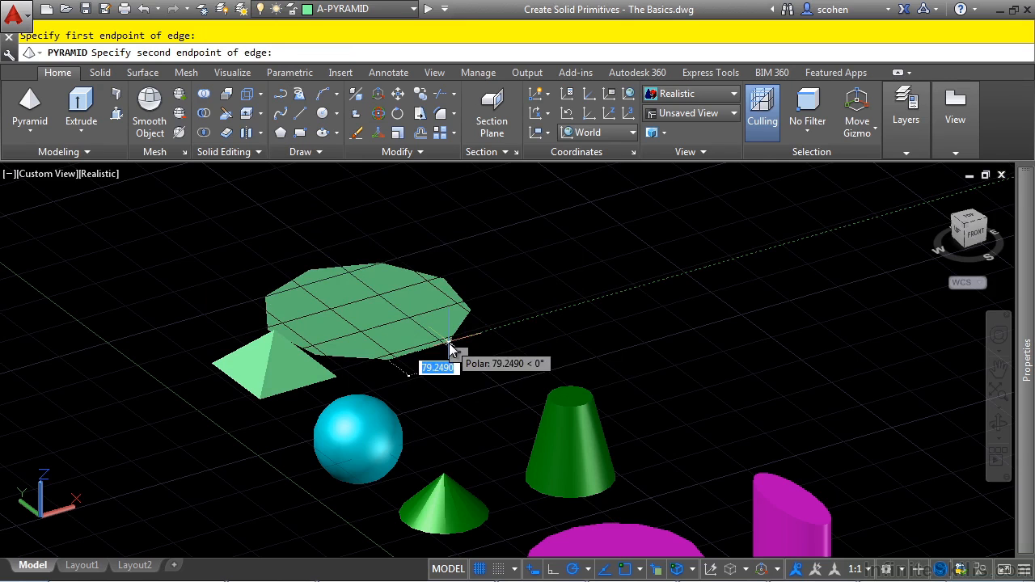
text(50)
key(Return)
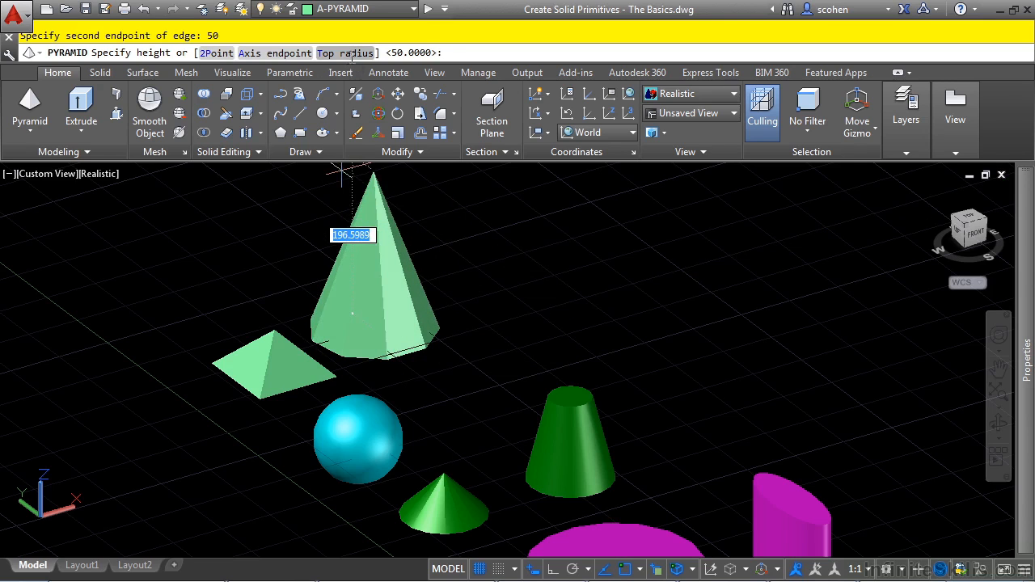
- Set the nine-sided pyramid's top radius to 10 and pick its height at the top face of the truncated cone
click(351, 54)
text(10)
key(Return)
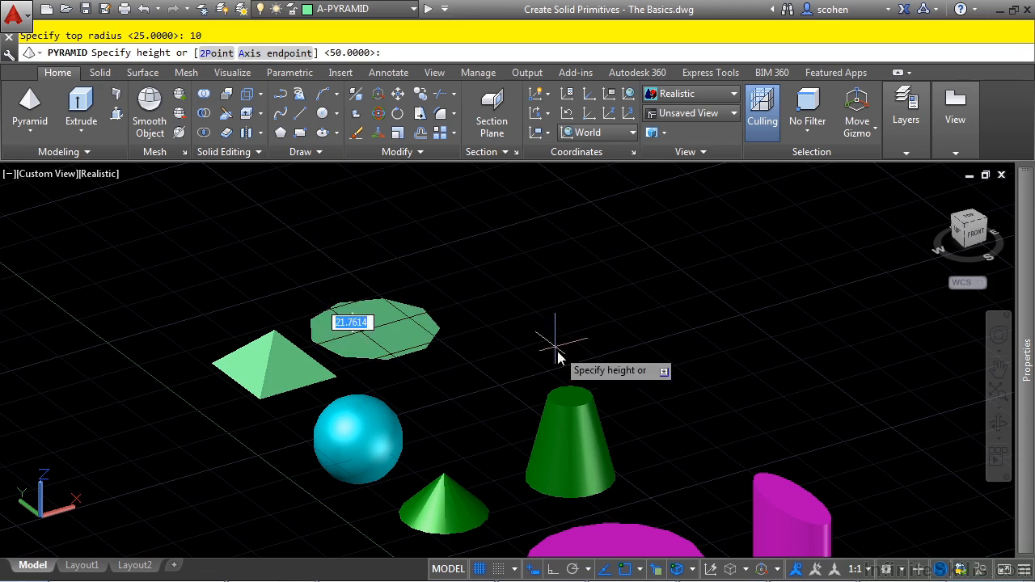
click(563, 395)
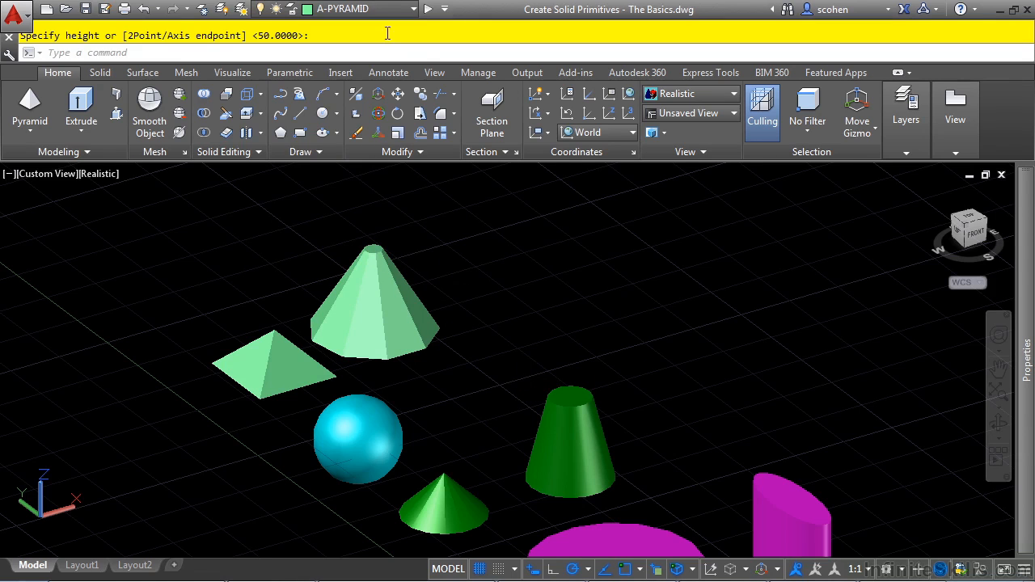
- Make A-WEDGE the current layer and start a wedge with its first corner in the empty area beyond the four-sided pyramid
click(380, 9)
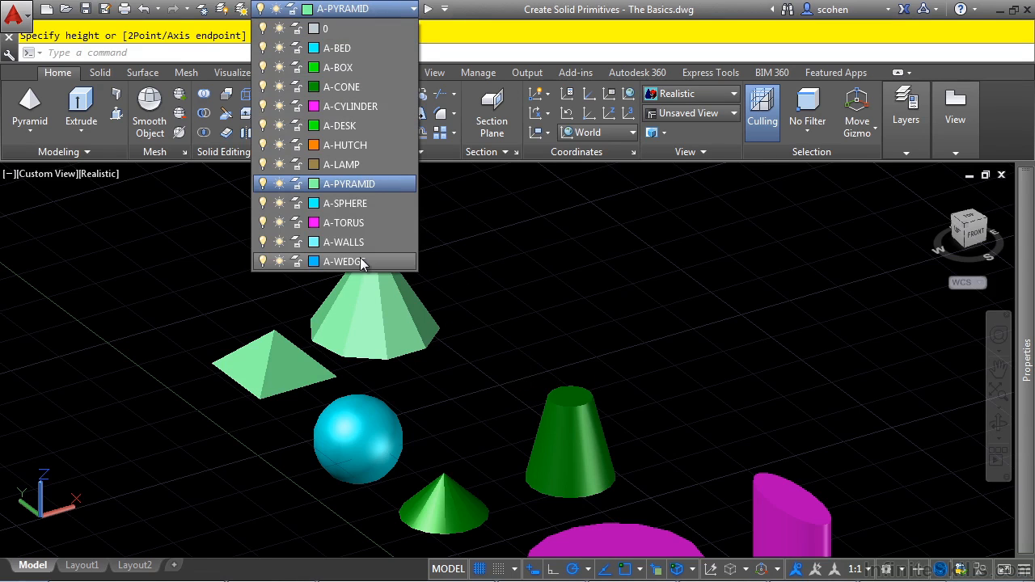
click(360, 261)
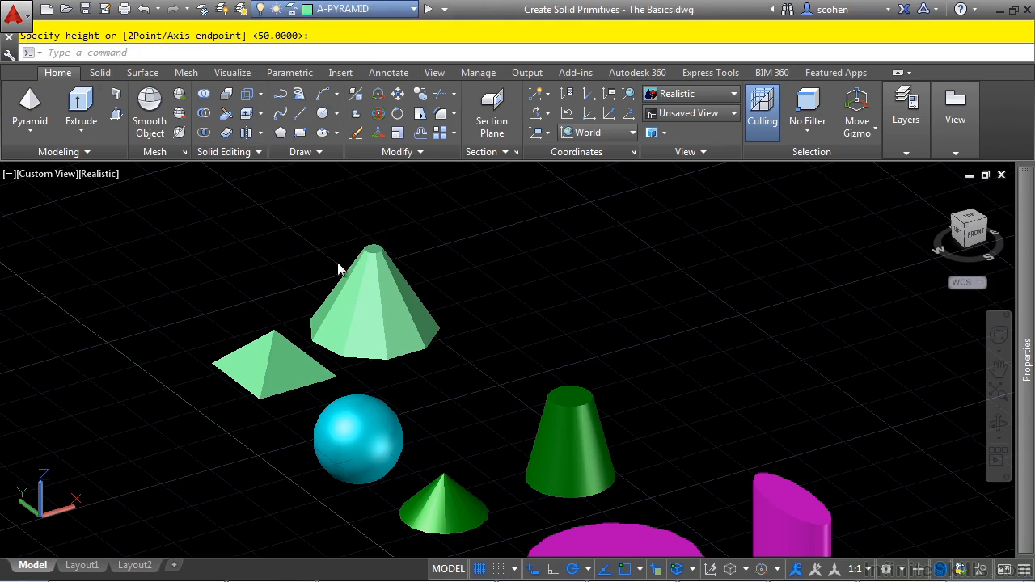
click(32, 131)
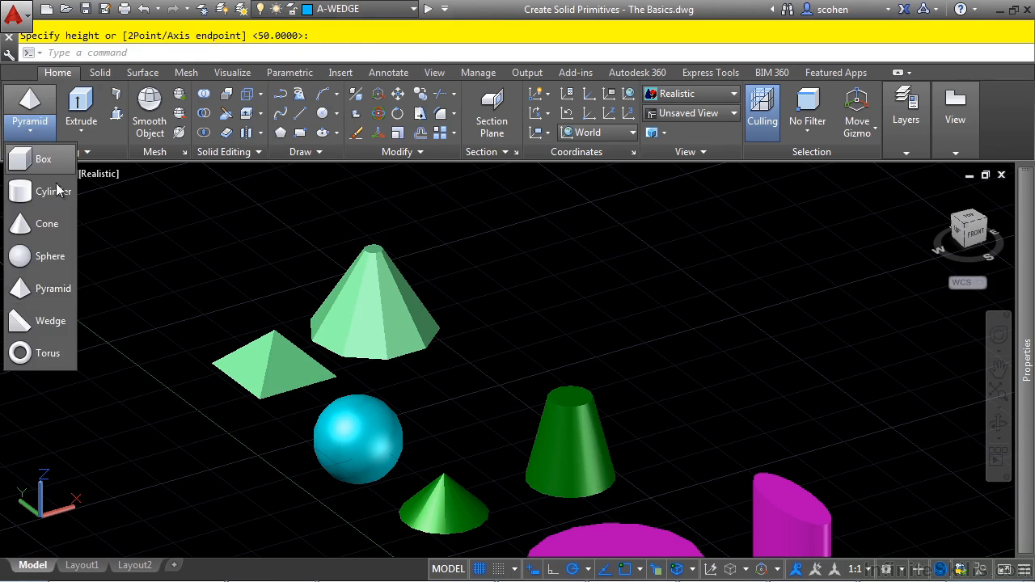
click(64, 320)
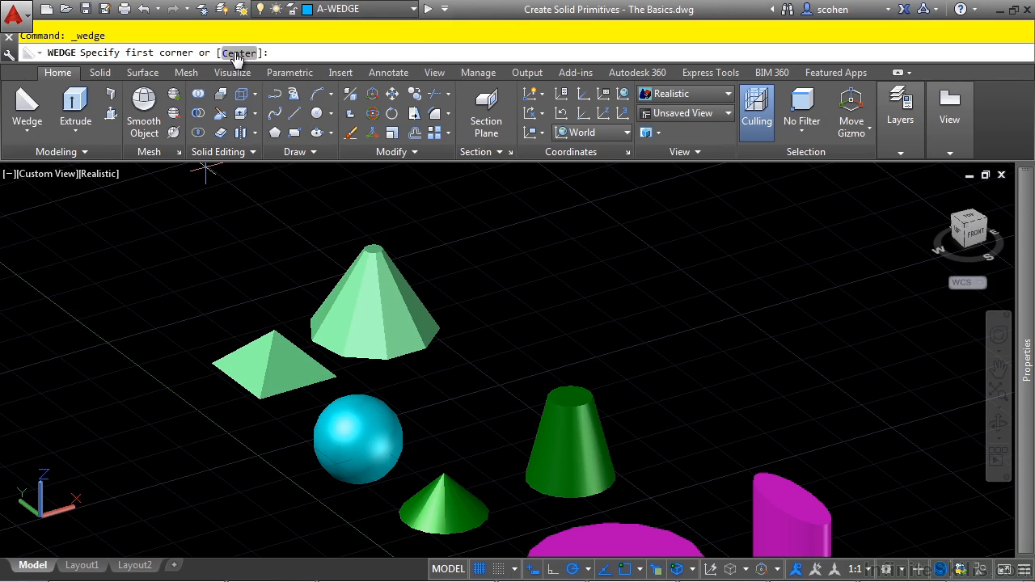
middle_drag(303, 310, 396, 449)
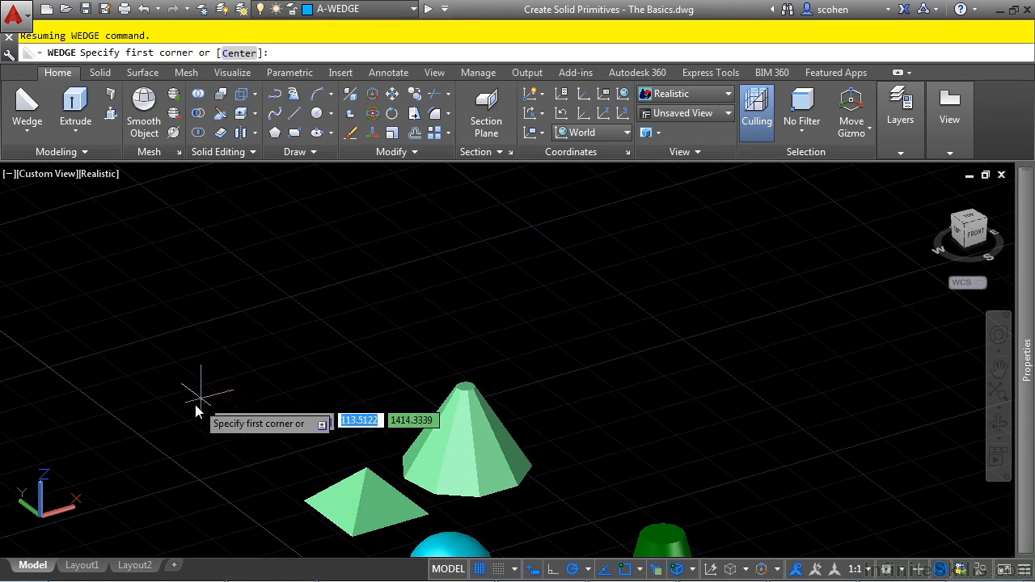
click(200, 445)
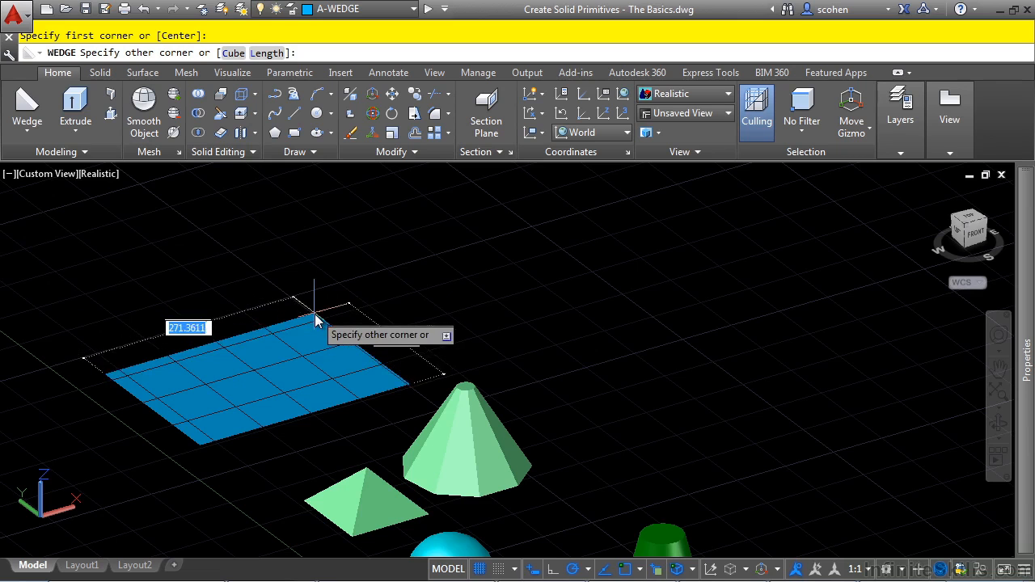
- Set the wedge's base to 200 by 100 and its height to 50
text(200)
key(Tab)
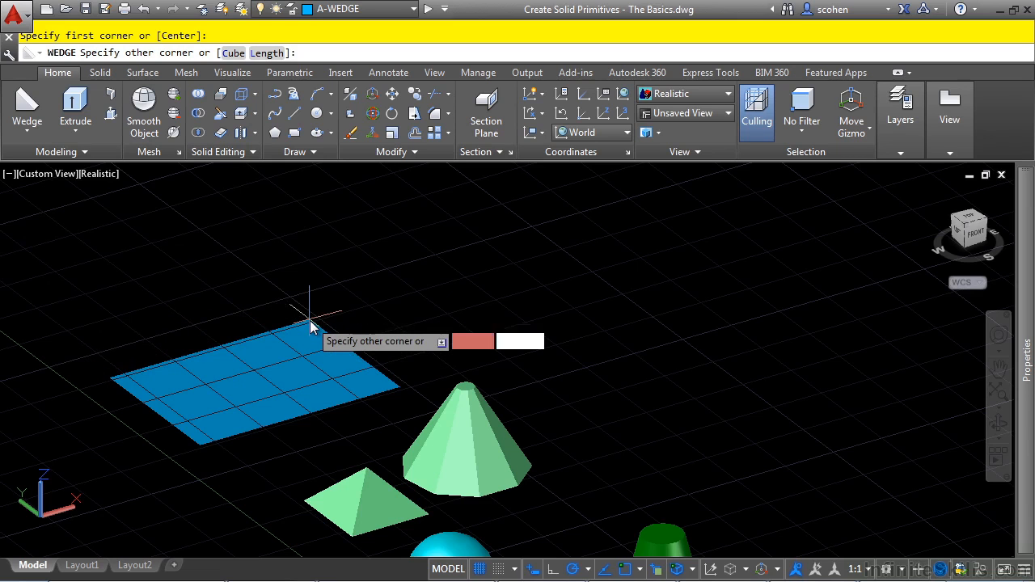
text(100)
key(Return)
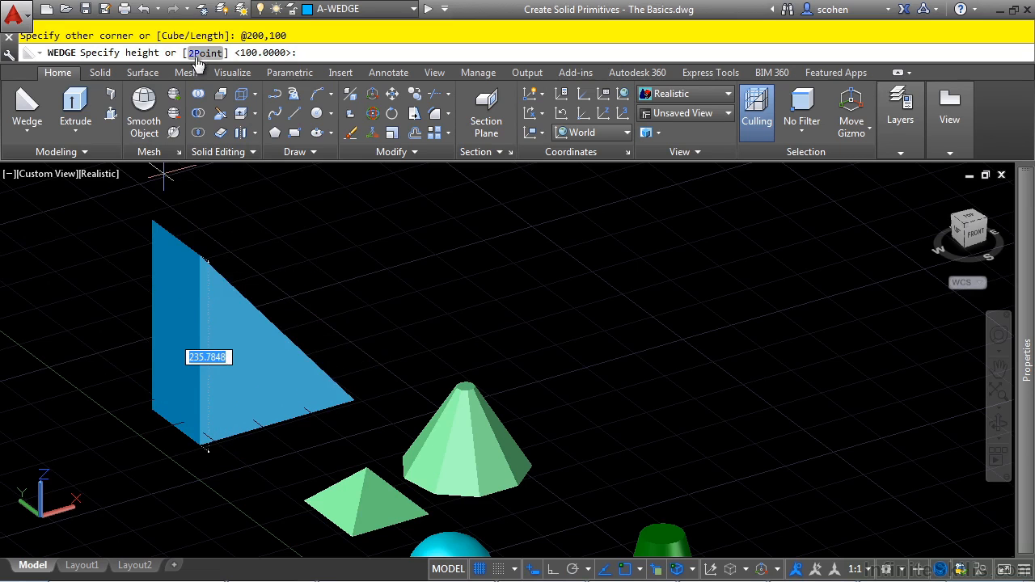
text(50)
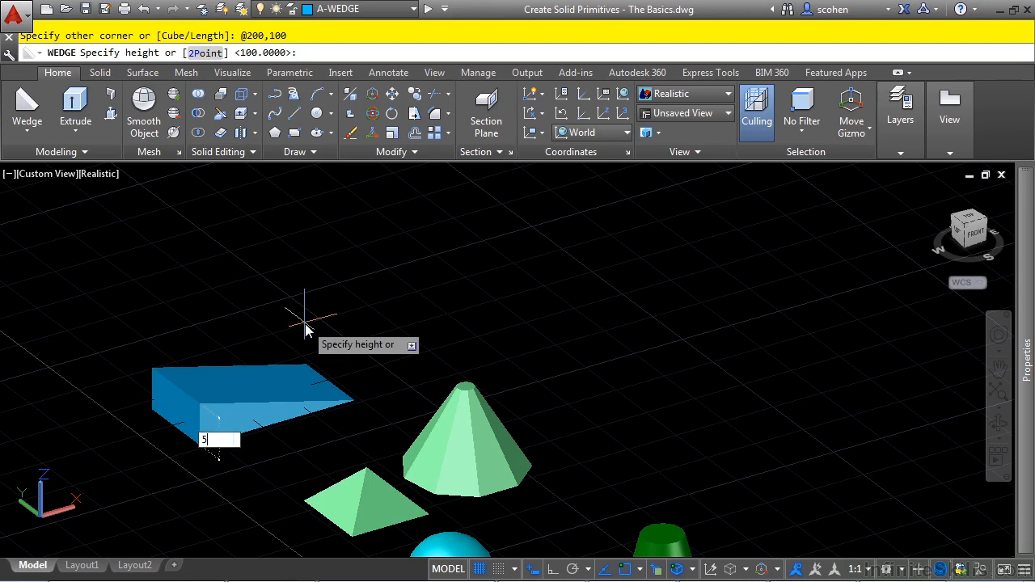
key(Return)
- Create a second wedge with the Center option behind the nine-sided pyramid, with a corner offset of 50,100 and a height of 50
click(26, 105)
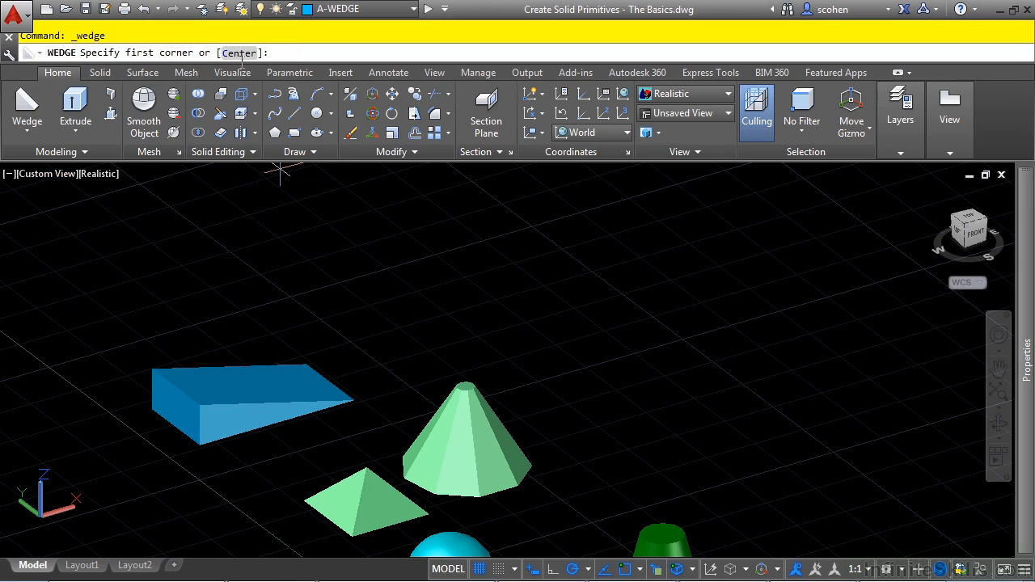
click(243, 54)
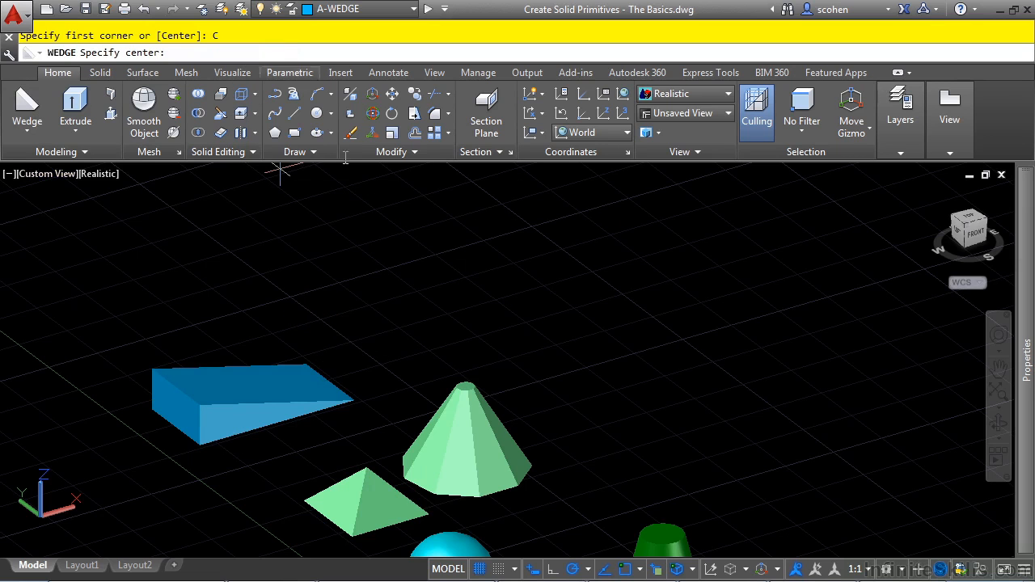
click(449, 352)
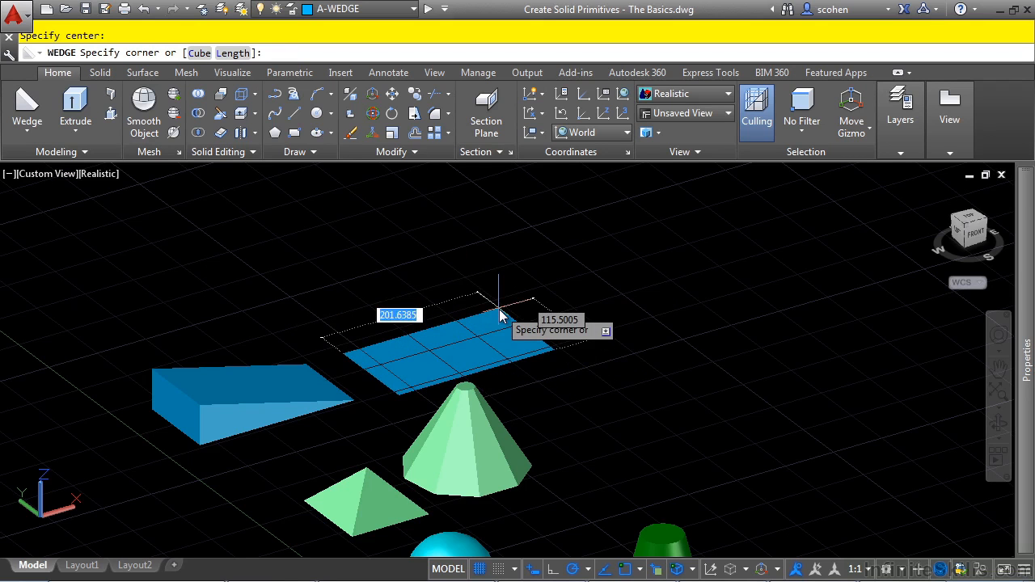
key(Tab)
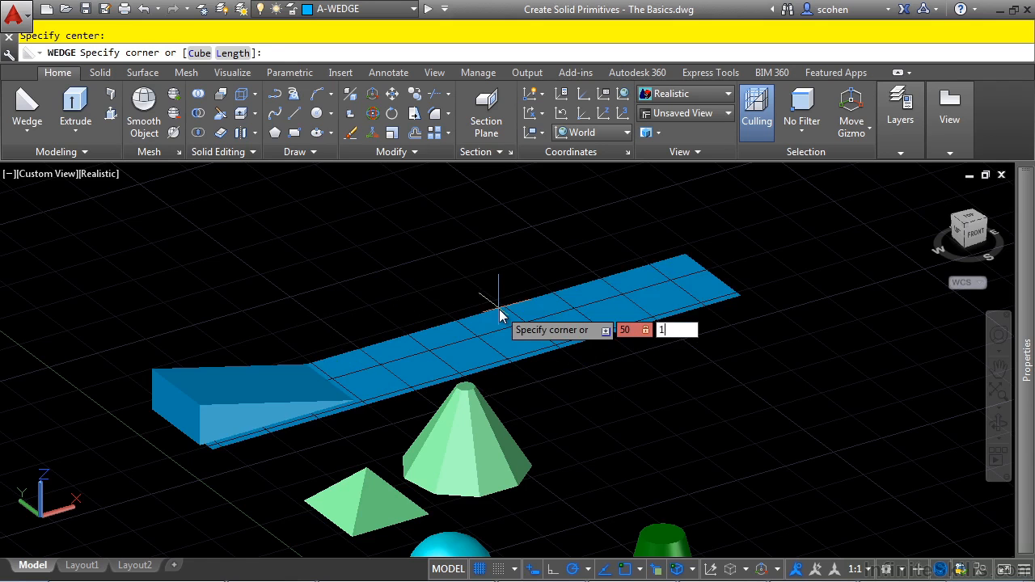
key(Return)
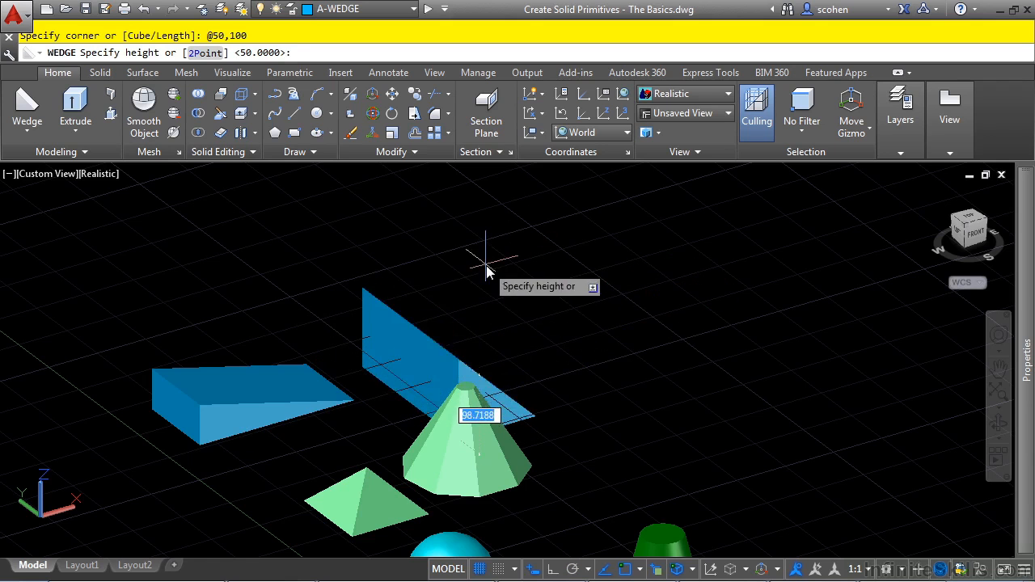
key(Return)
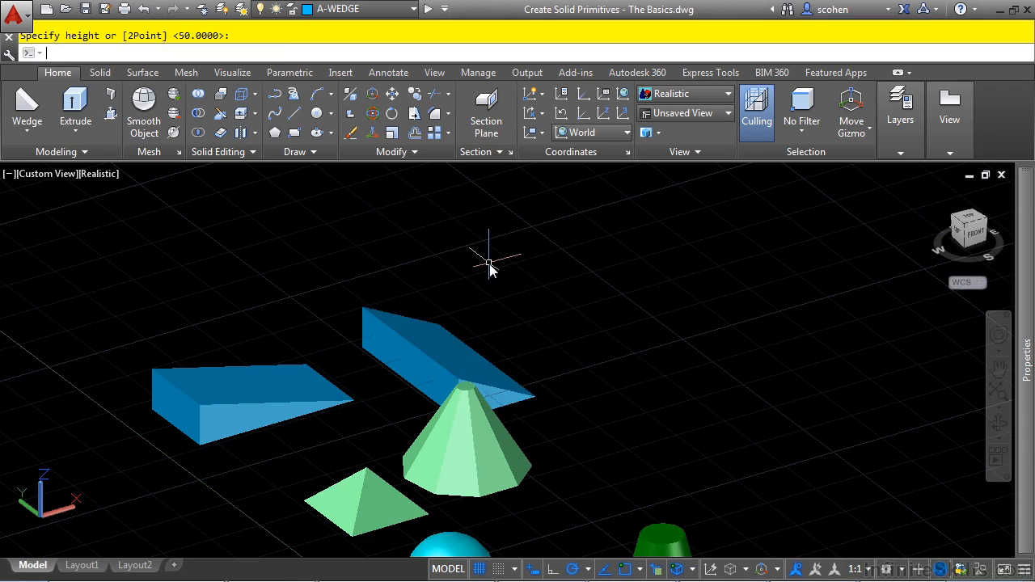
- Make A-TORUS the current layer and start a torus centred in the empty area behind the first wedge
scroll(558, 394, down, 2)
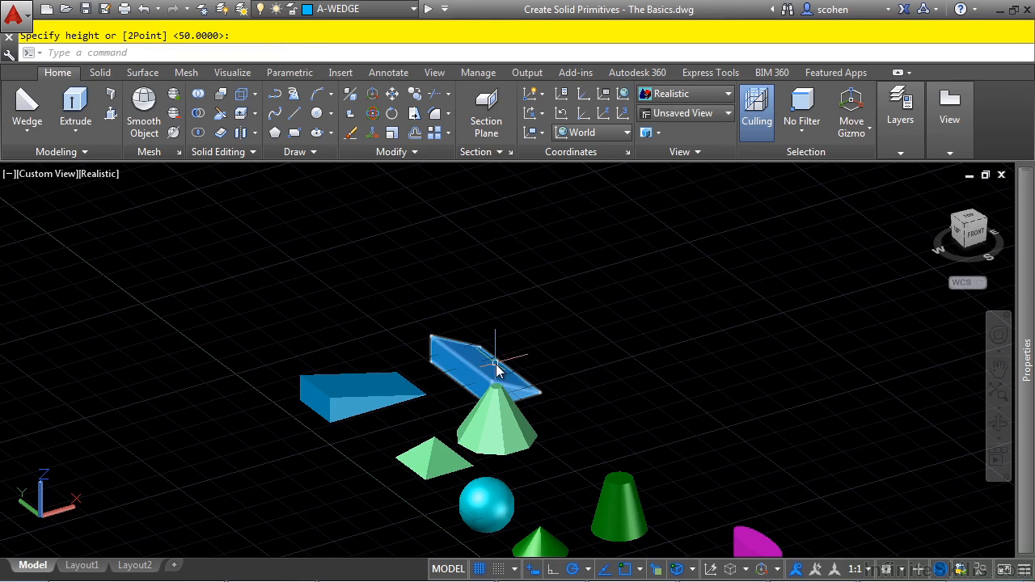
click(372, 10)
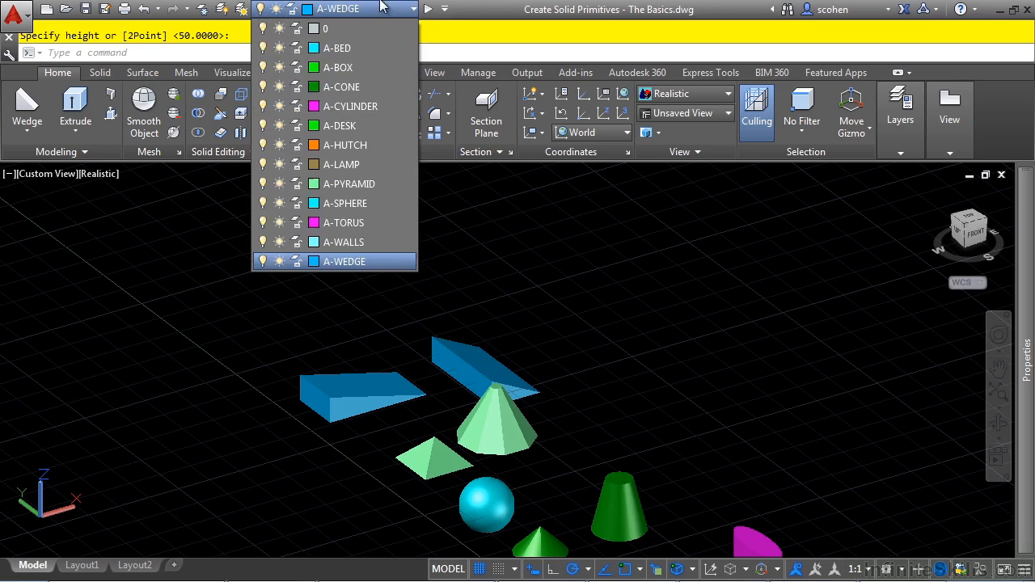
click(363, 225)
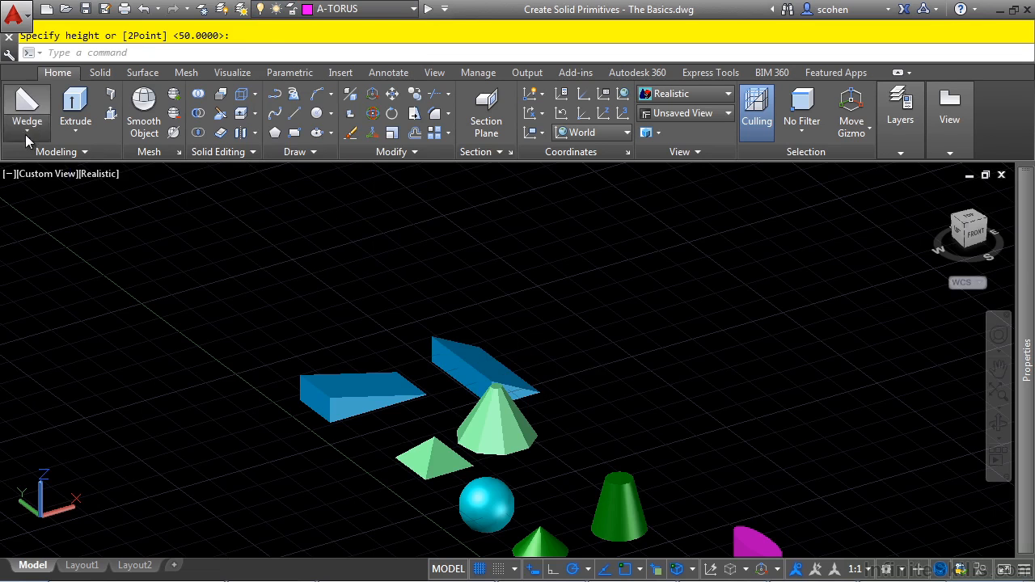
click(25, 134)
click(59, 352)
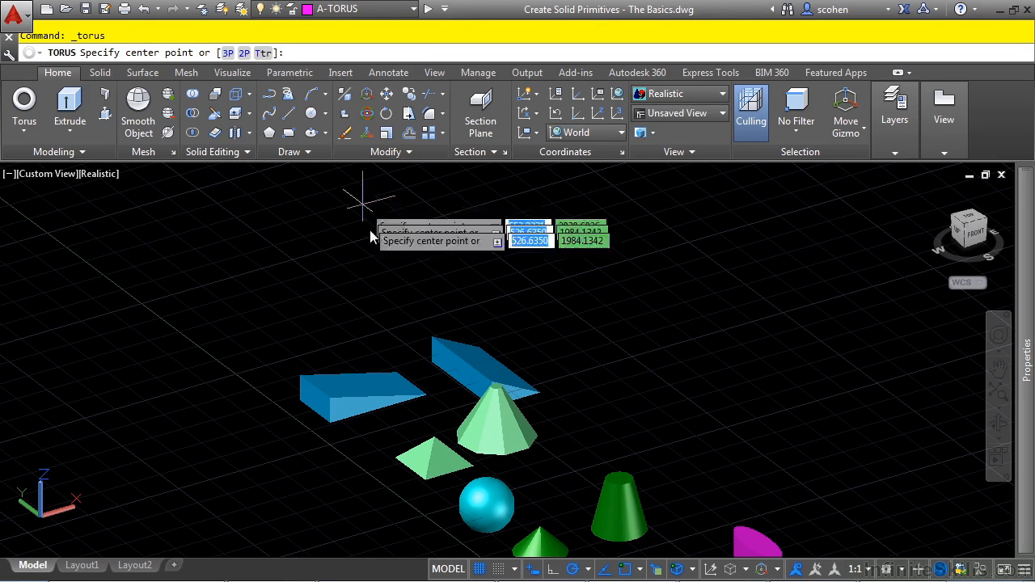
click(282, 318)
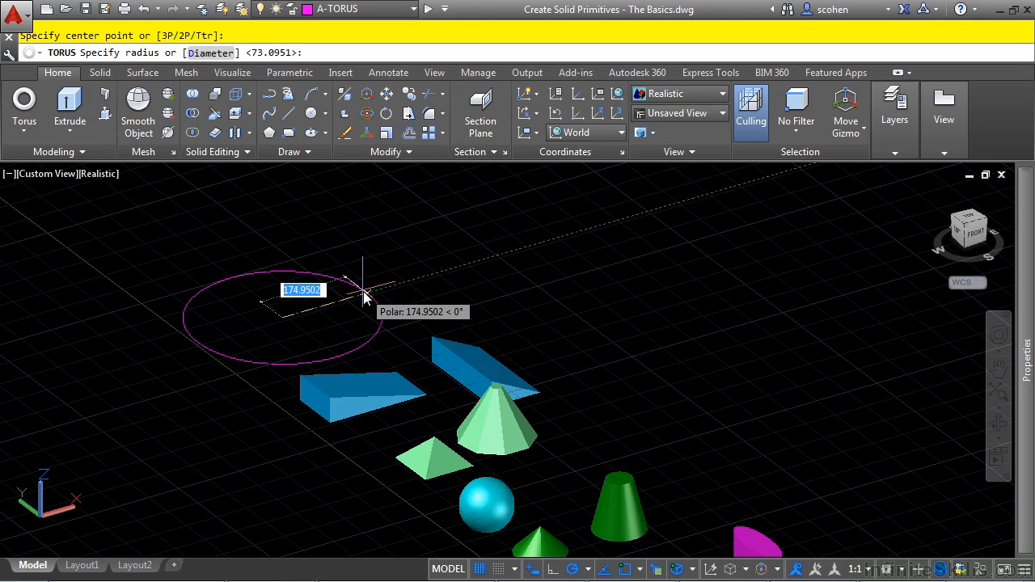
- Set the torus radius to 50 and its tube radius to 10, finishing with all the solids in view
text(50)
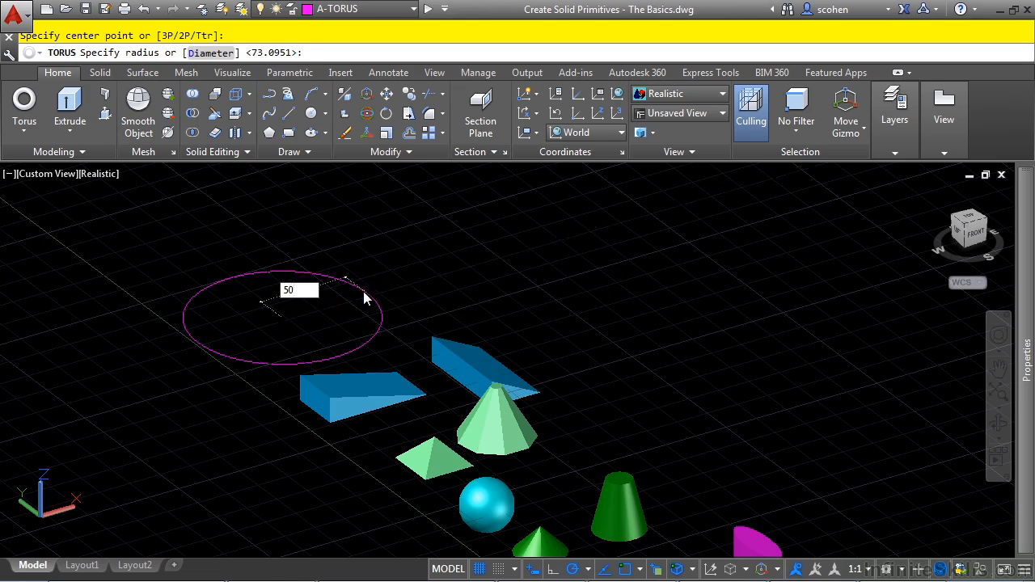
key(Return)
scroll(350, 299, up, 2)
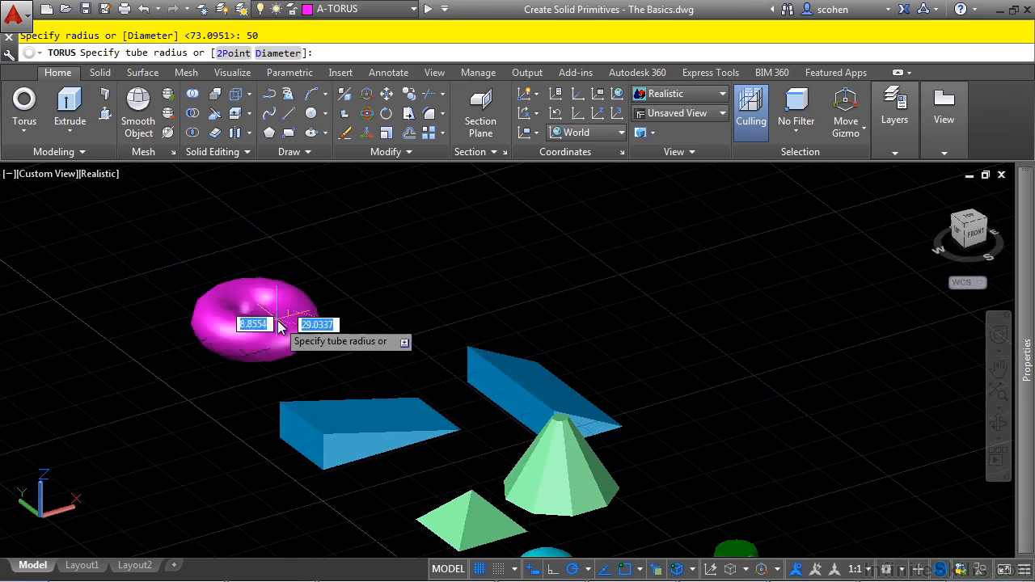
scroll(287, 318, up, 2)
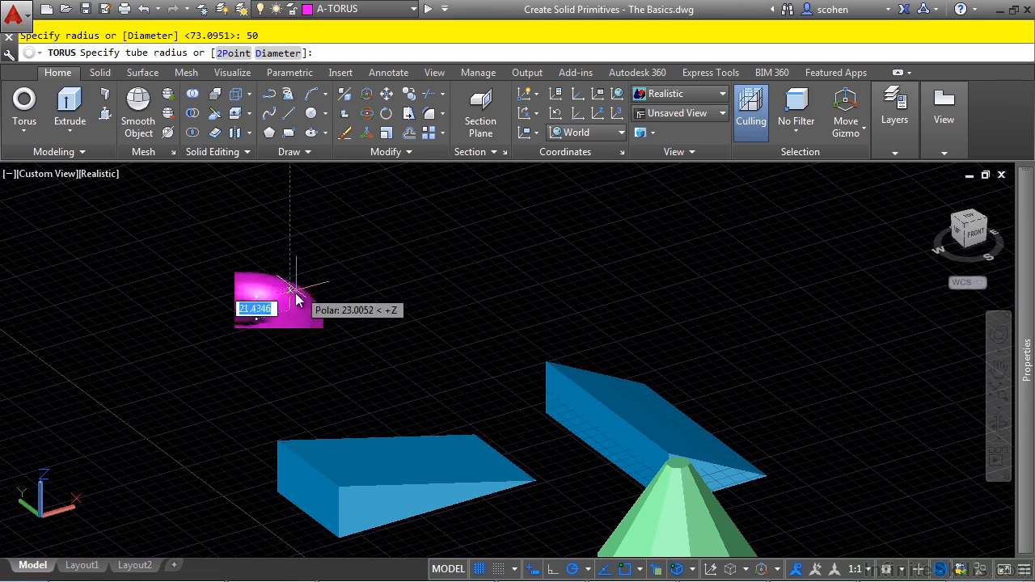
scroll(277, 307, up, 2)
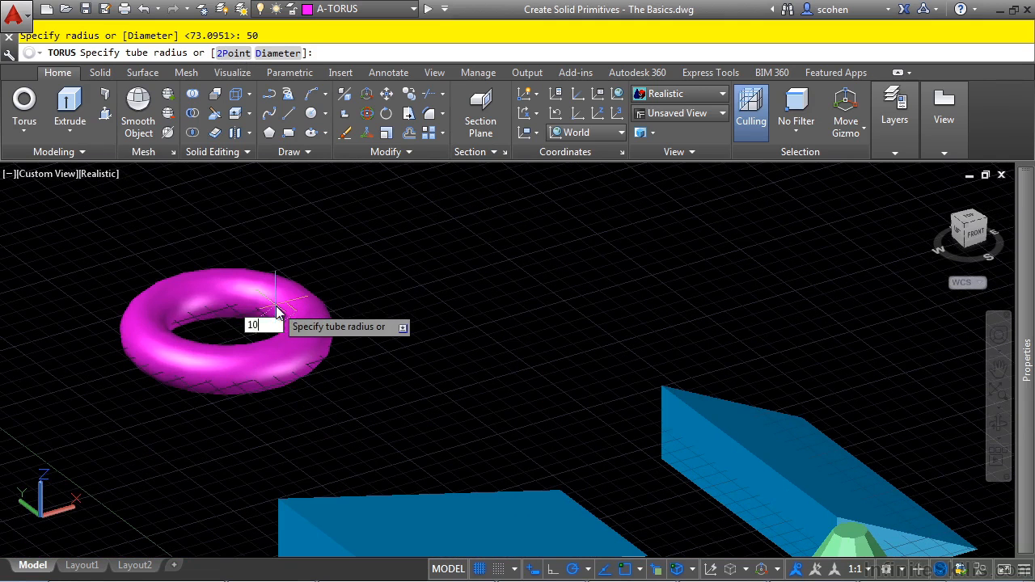
key(Return)
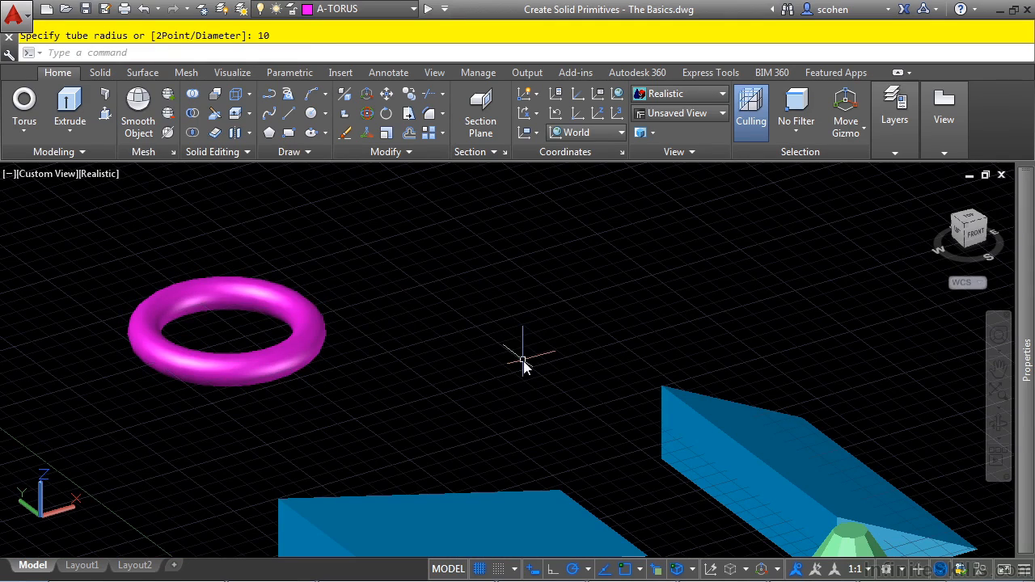
scroll(523, 364, down, 3)
middle_click(617, 344)
middle_click(617, 345)
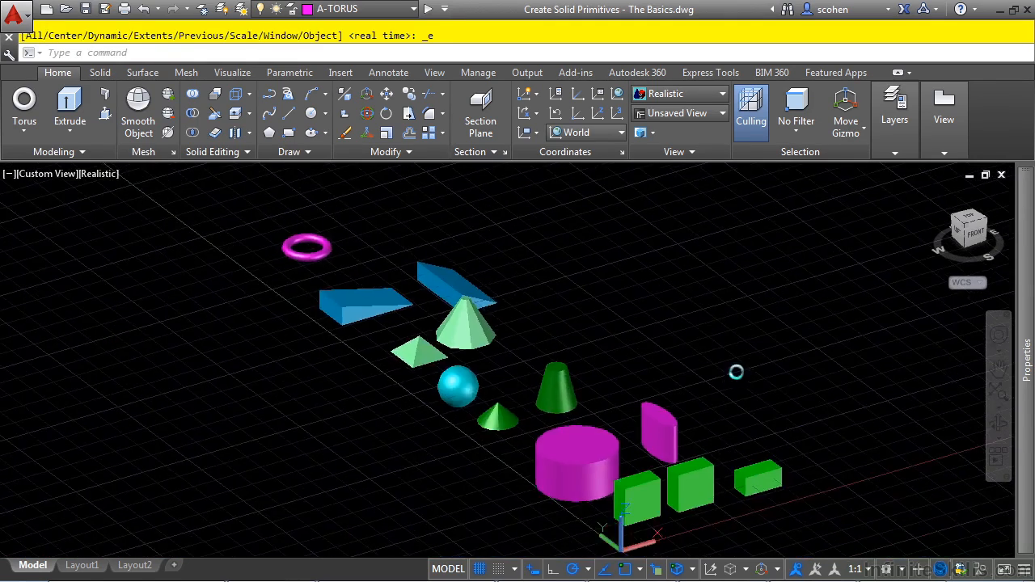